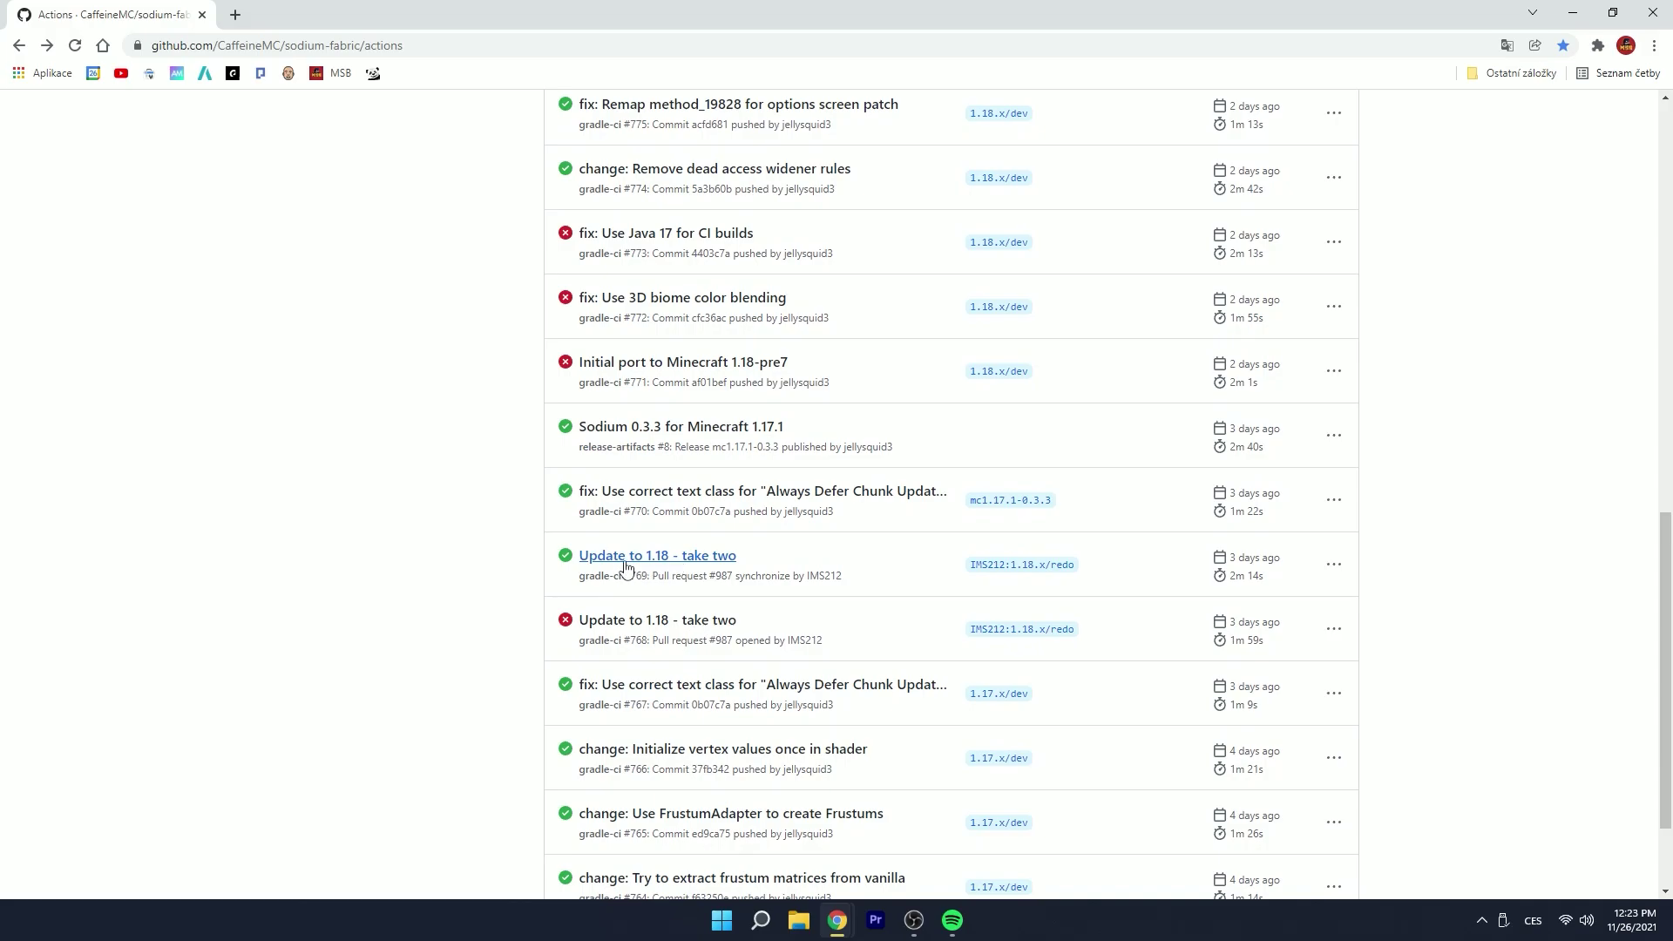
Download the sodium-artifacts-refs-pull-993-merge artifact from the newest "Minor locale changes" workflow run and minimize the browser.
scroll(627, 523, up, 10)
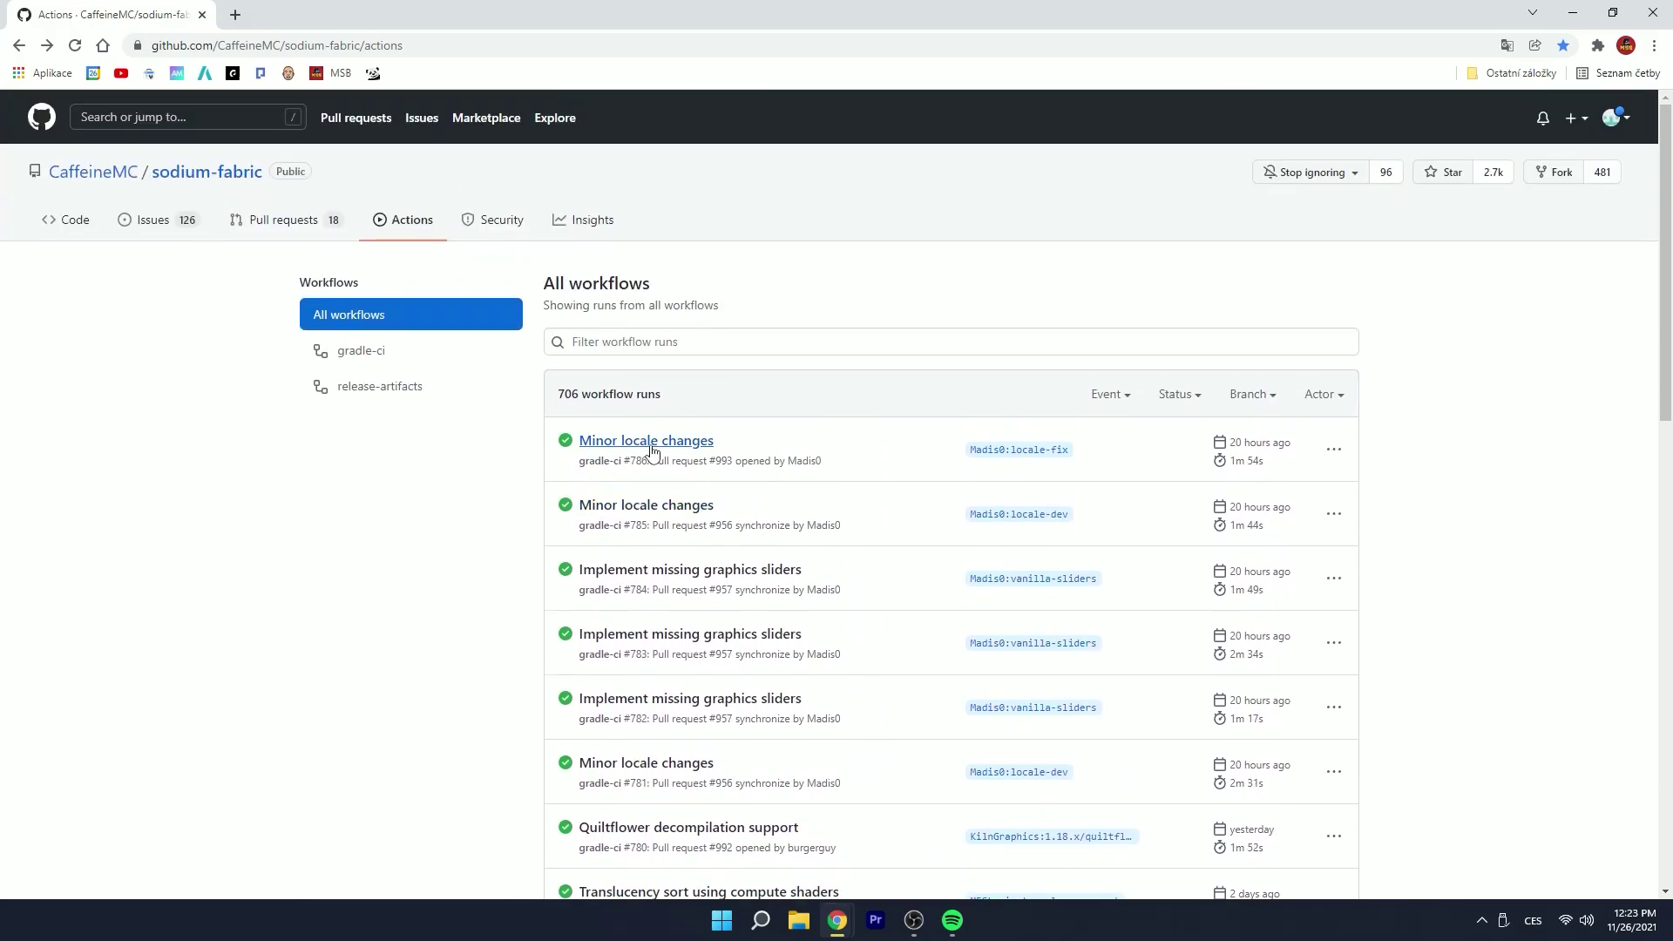
click(610, 446)
click(489, 765)
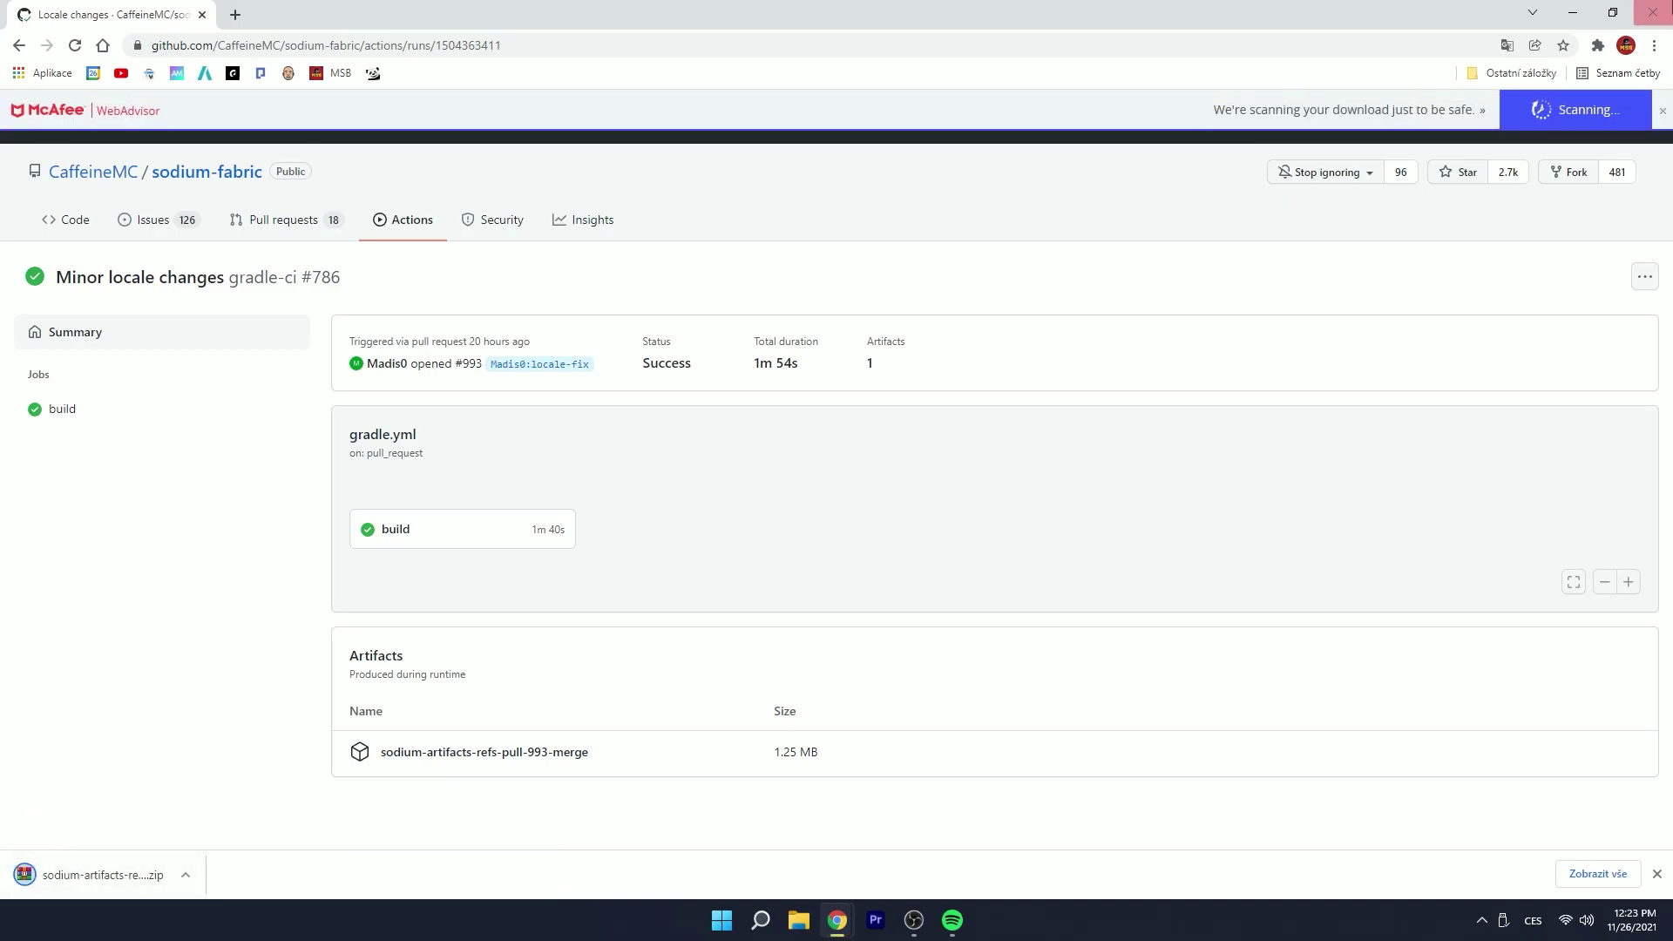
click(1573, 13)
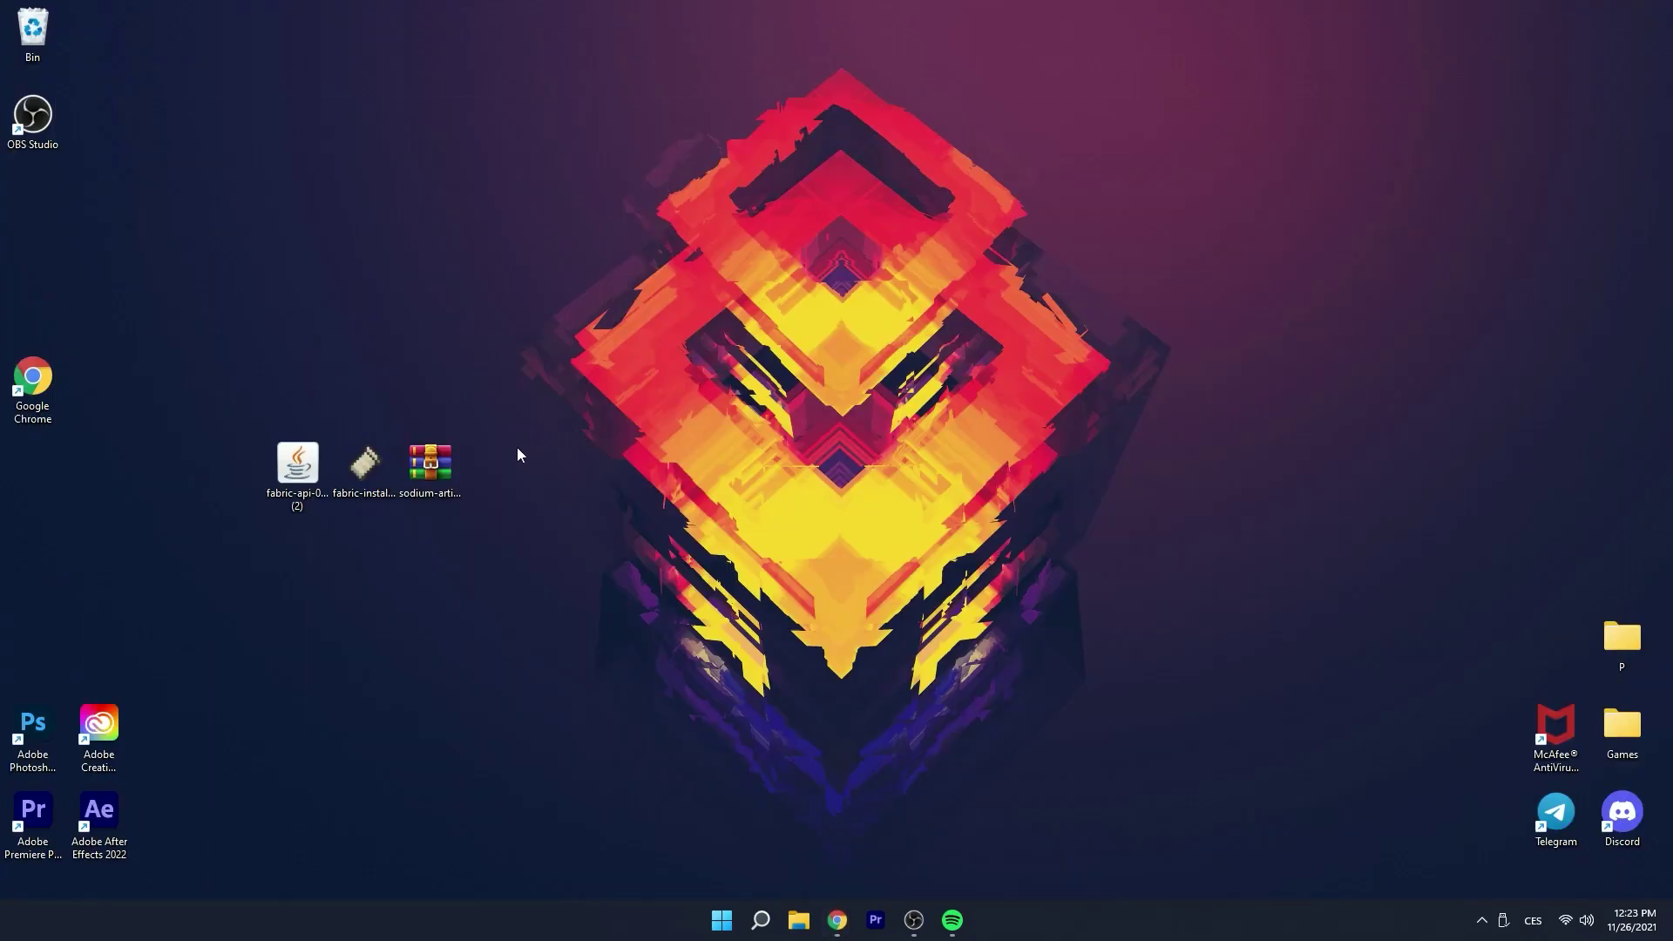
Extract the Sodium jar from the downloaded archive onto the desktop, put the archive in the Bin, and place the jar beside the Fabric installer.
click(442, 462)
double_click(422, 469)
click(427, 573)
drag(377, 307, 430, 545)
click(1540, 413)
drag(431, 463, 33, 33)
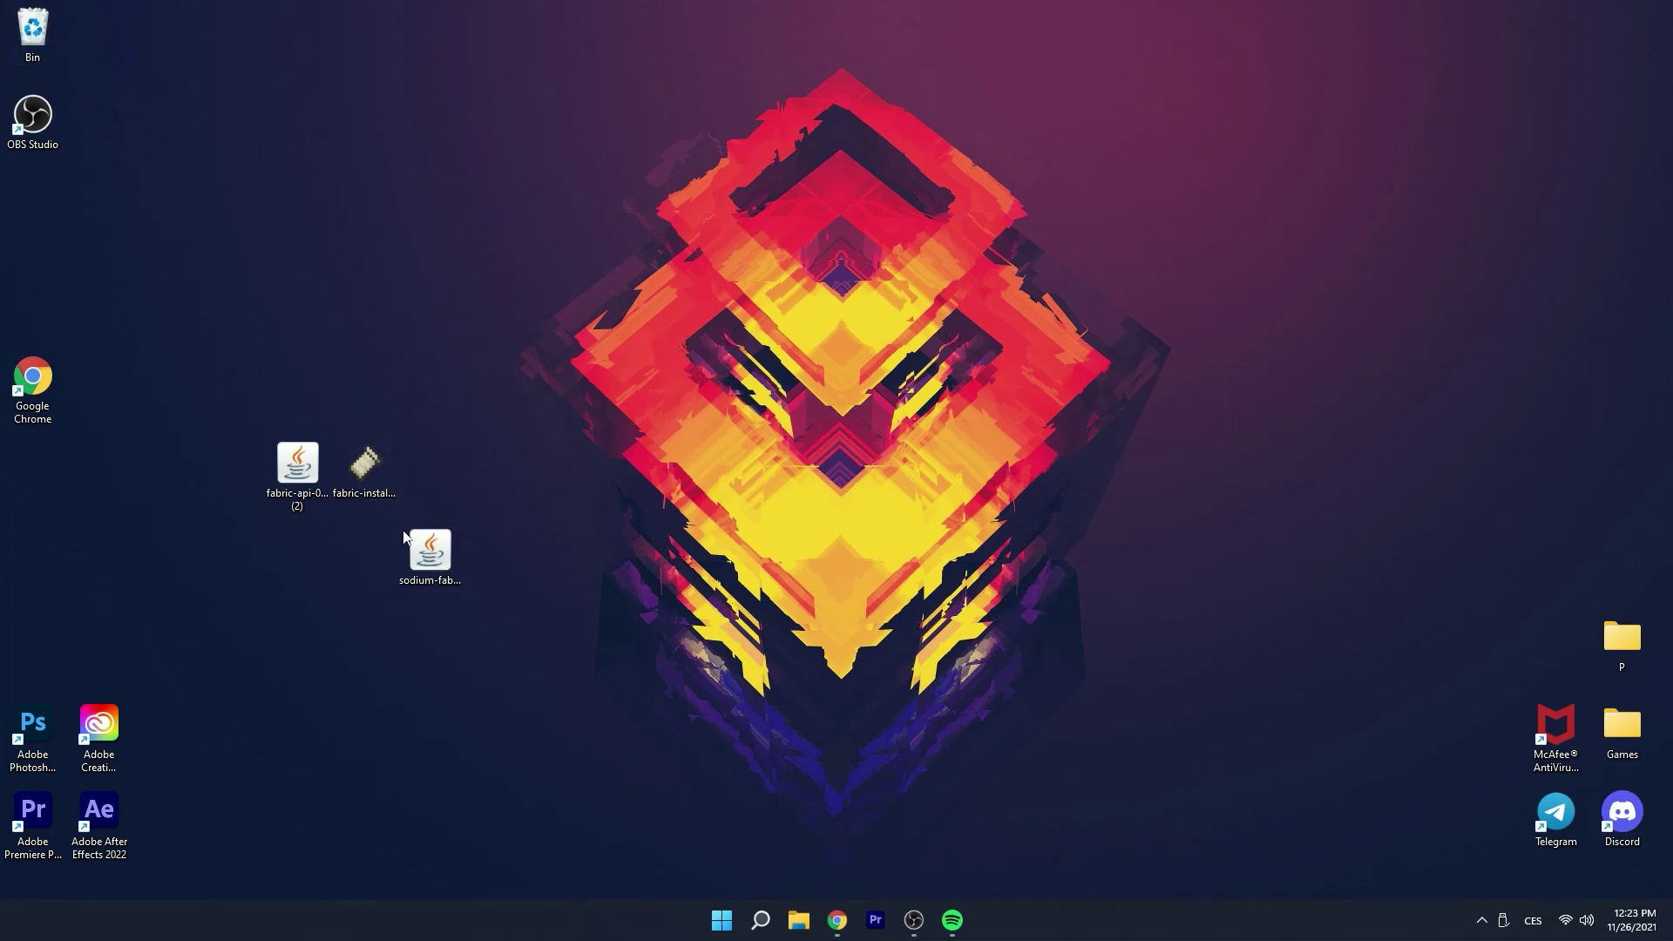
drag(429, 547, 436, 458)
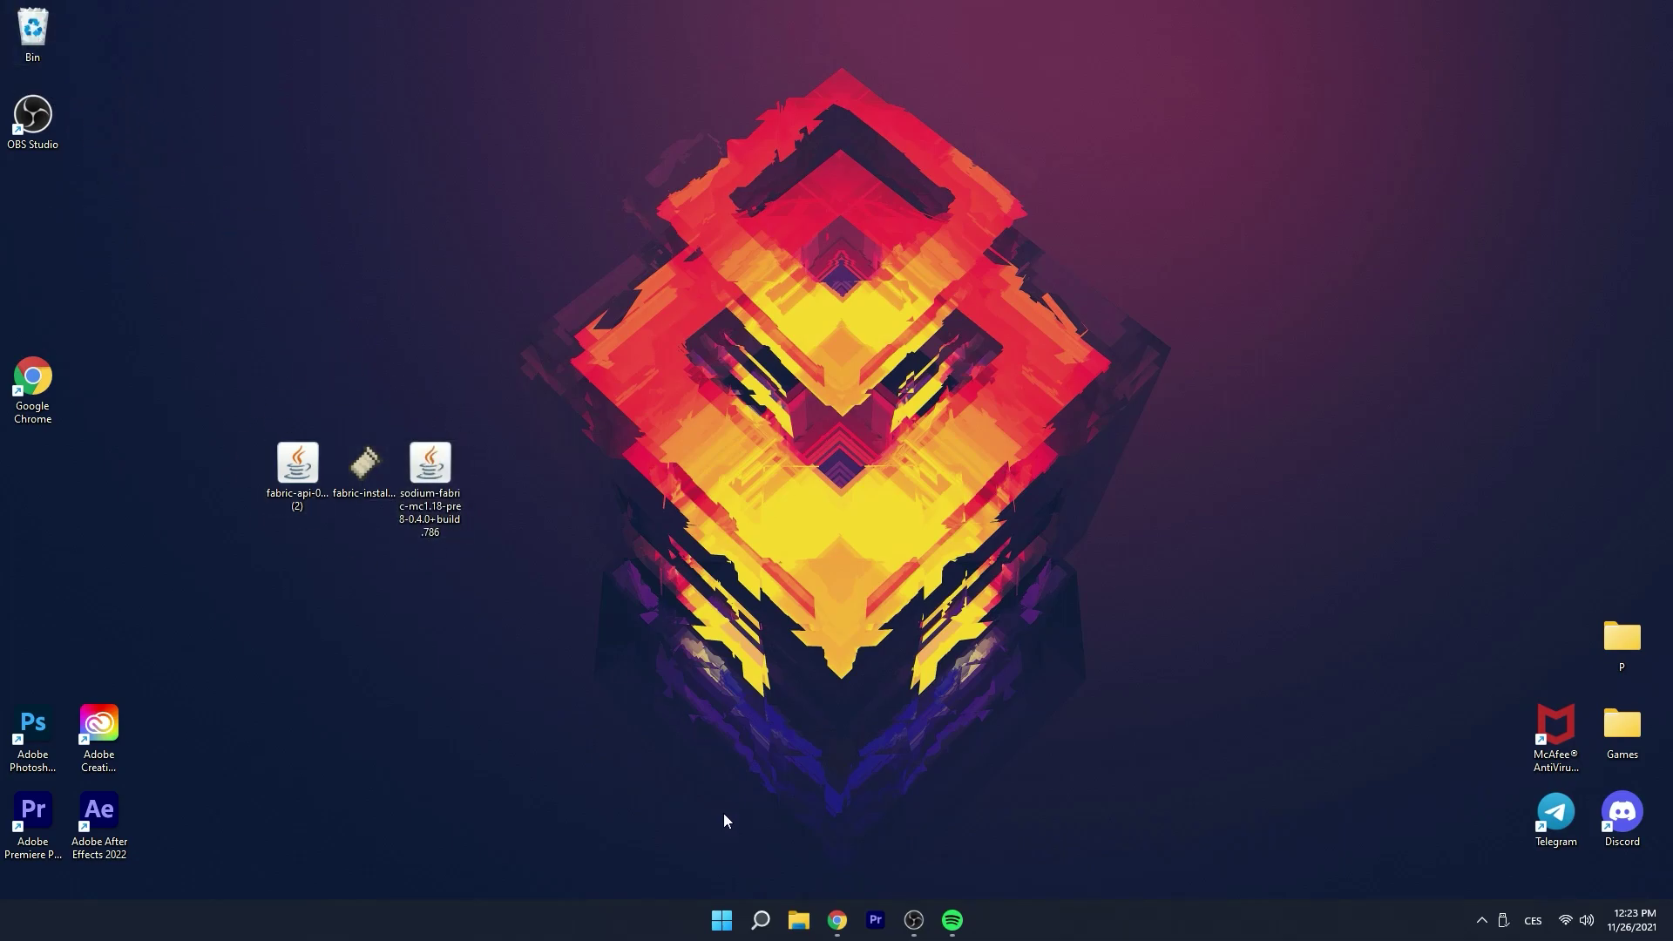
Search Windows for %appdata%, open the Roaming folder in a resized window beside the desktop files, and enter .minecraft.
click(747, 916)
text(%appdata%)
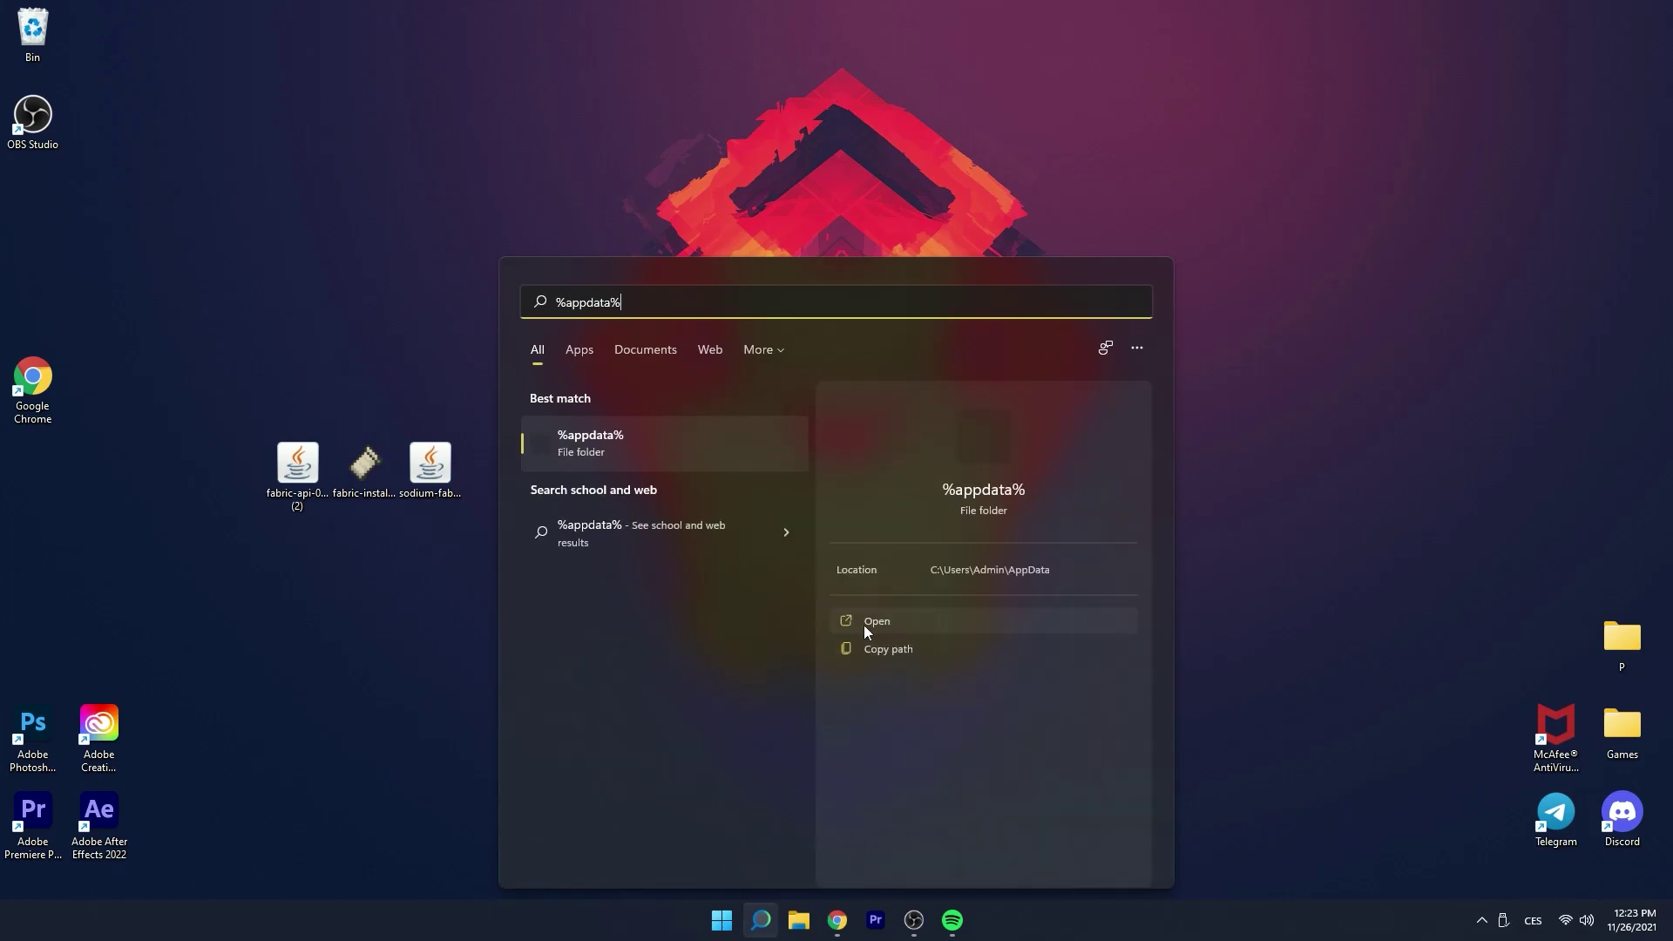
click(889, 620)
drag(636, 142, 990, 257)
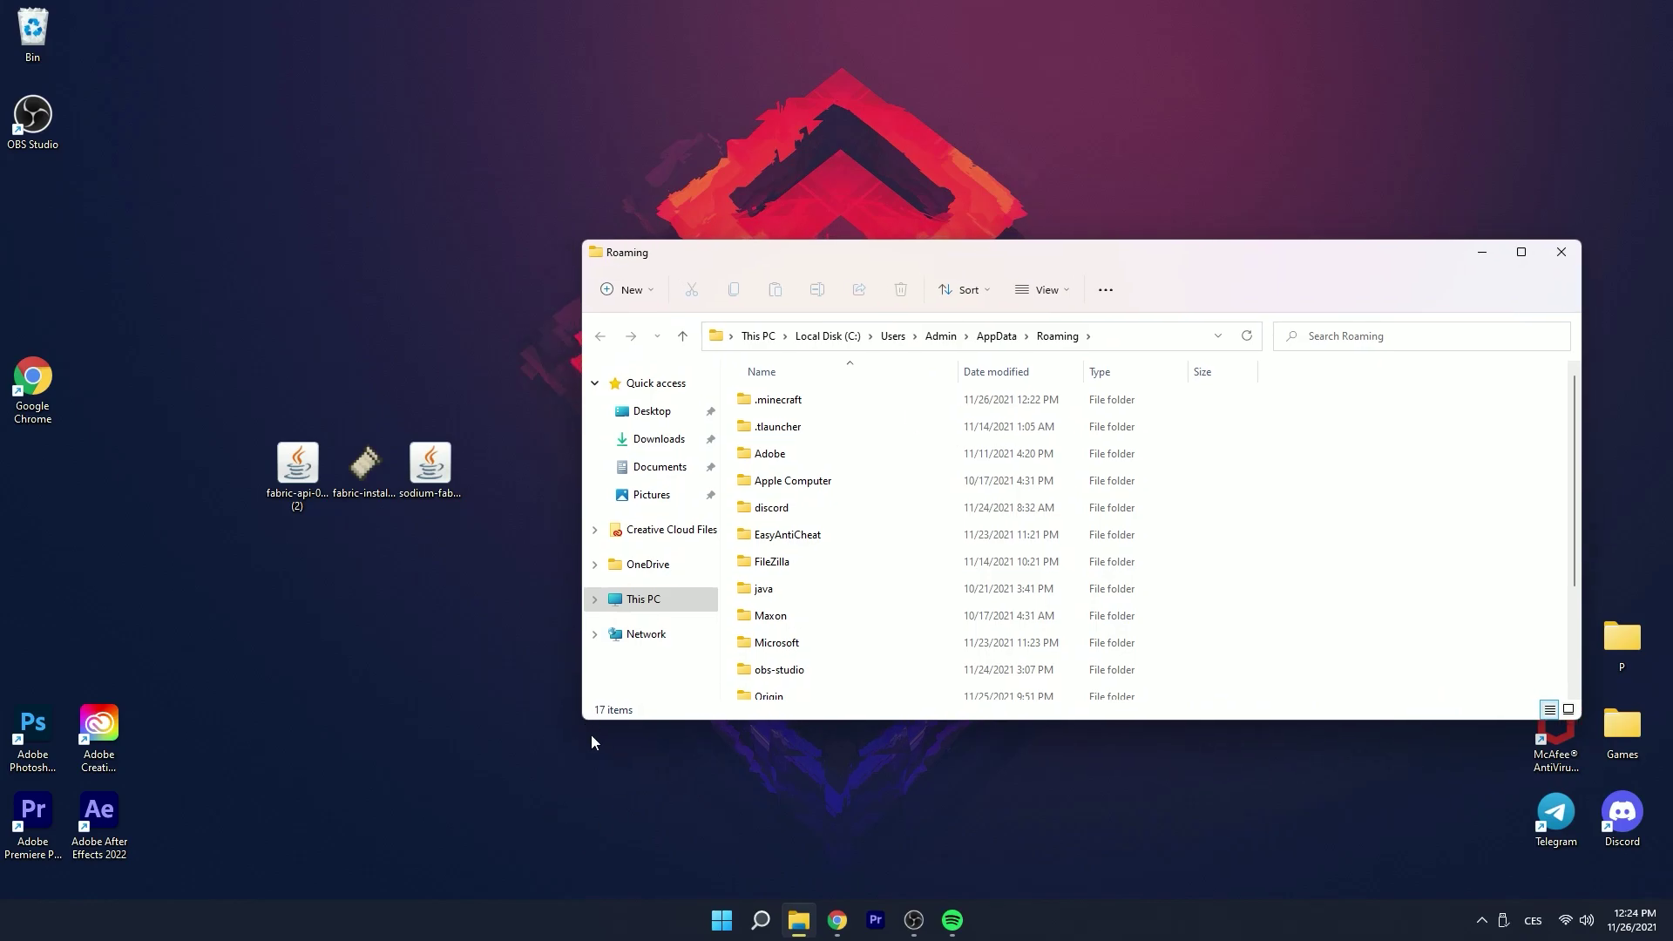
drag(587, 721, 569, 825)
click(771, 402)
double_click(834, 408)
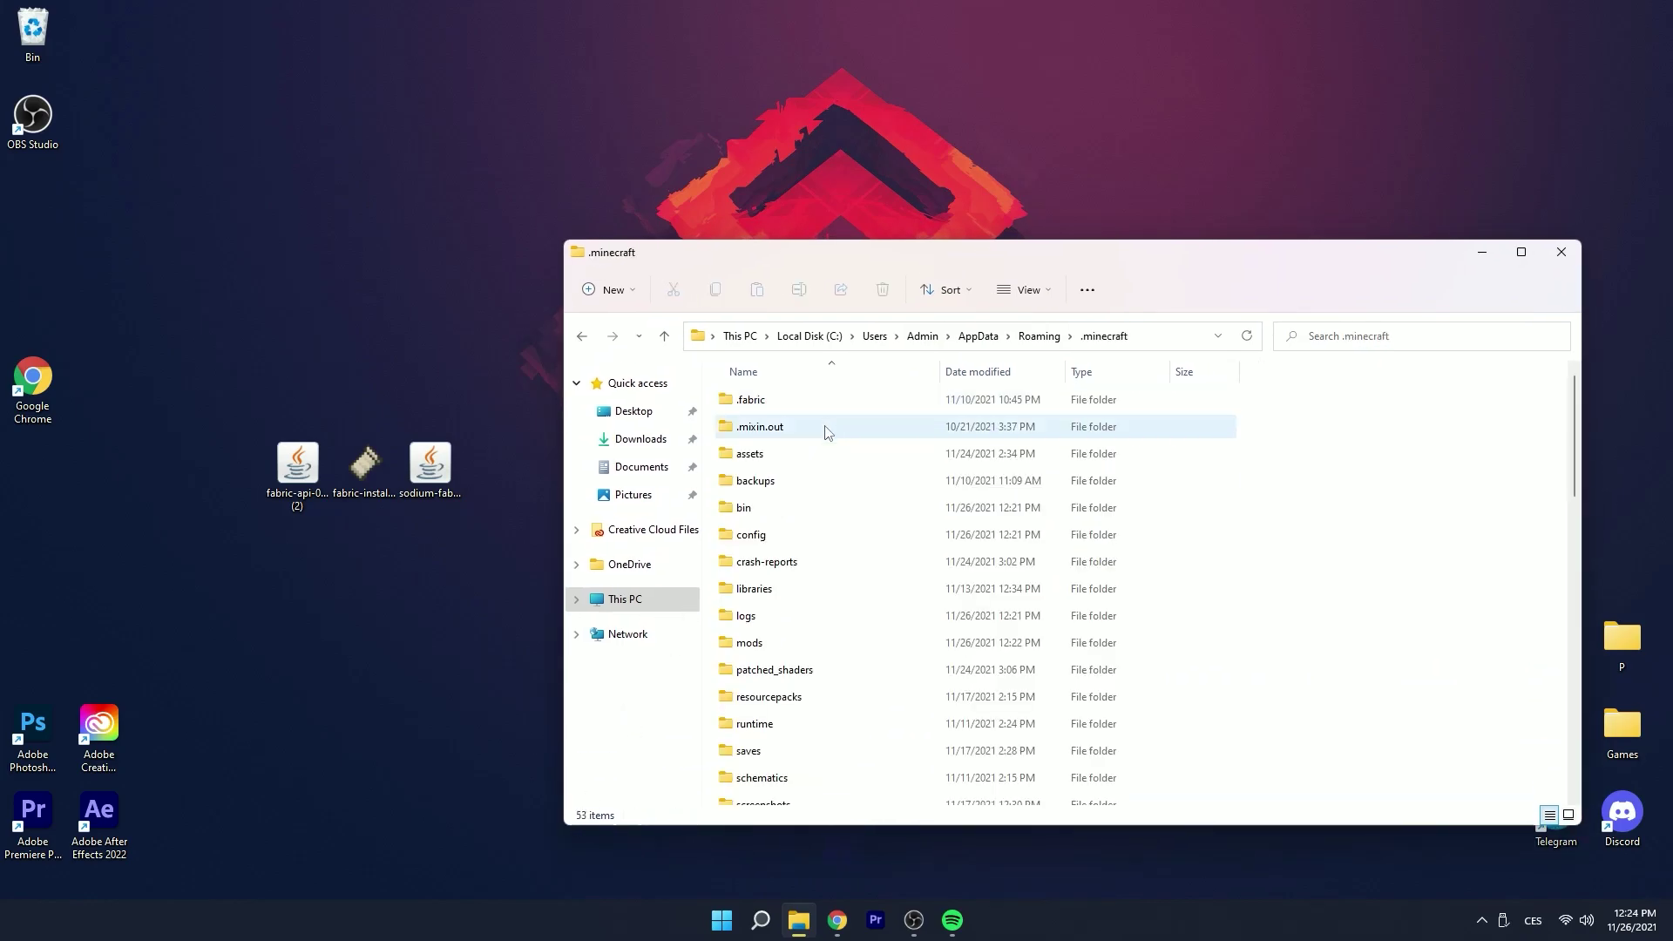
Move the Sodium and Fabric API jar files from the desktop into the mods folder.
double_click(759, 645)
drag(430, 470, 821, 514)
drag(297, 467, 877, 470)
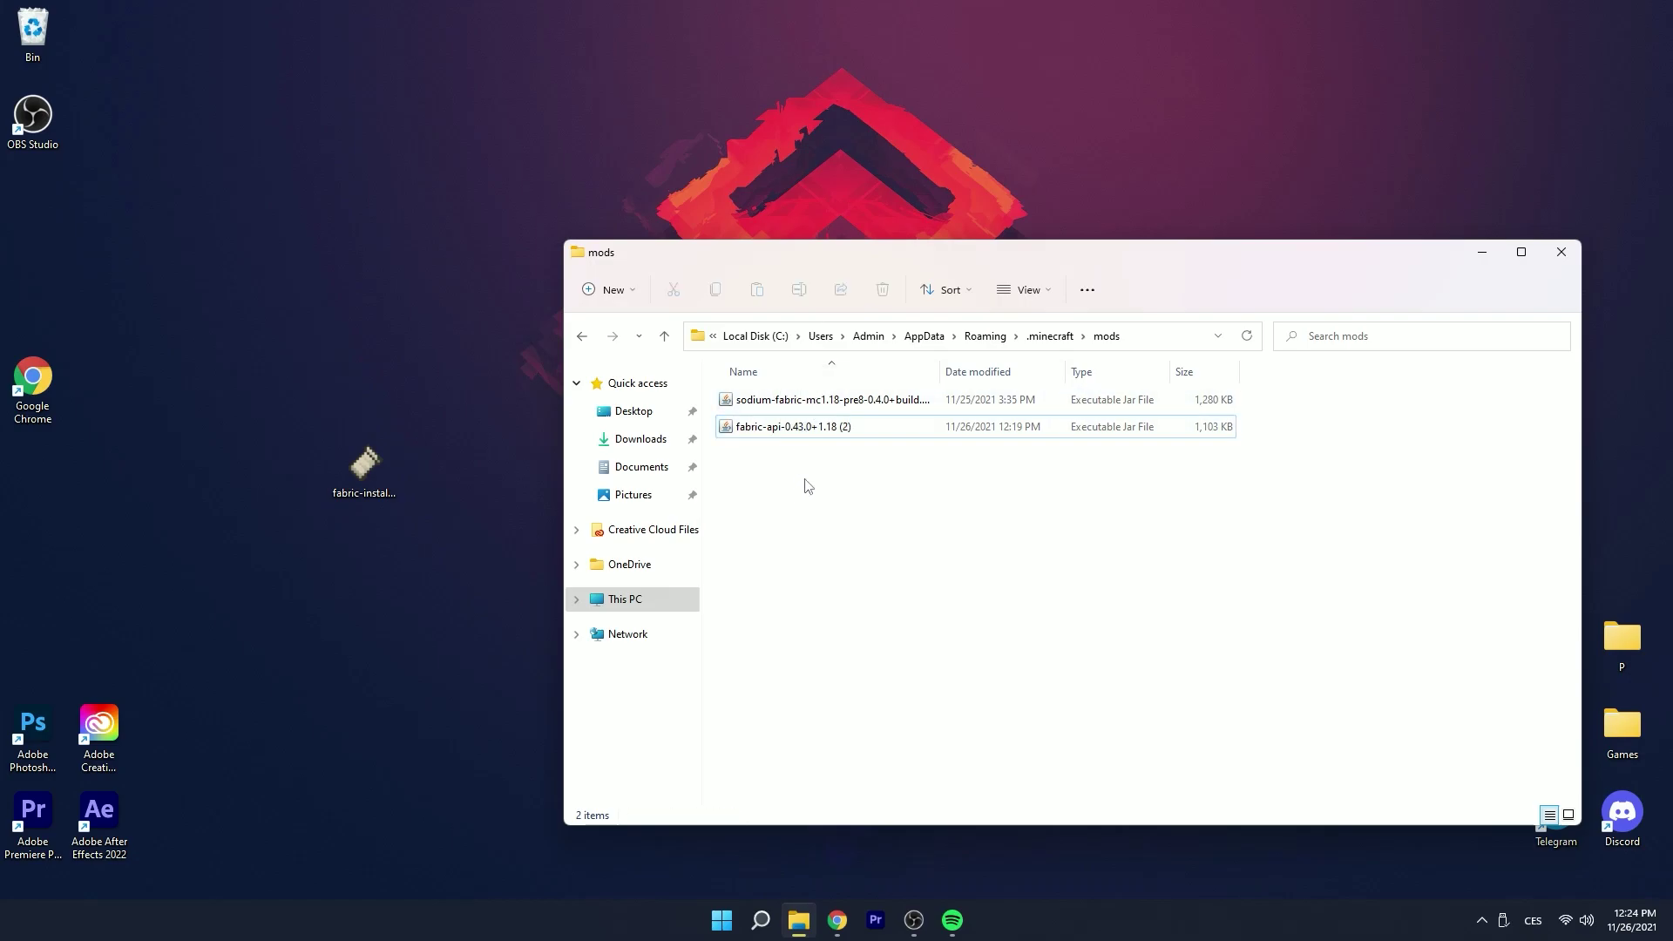
Return to the .minecraft folder and open its versions folder.
click(583, 336)
scroll(793, 697, down, 3)
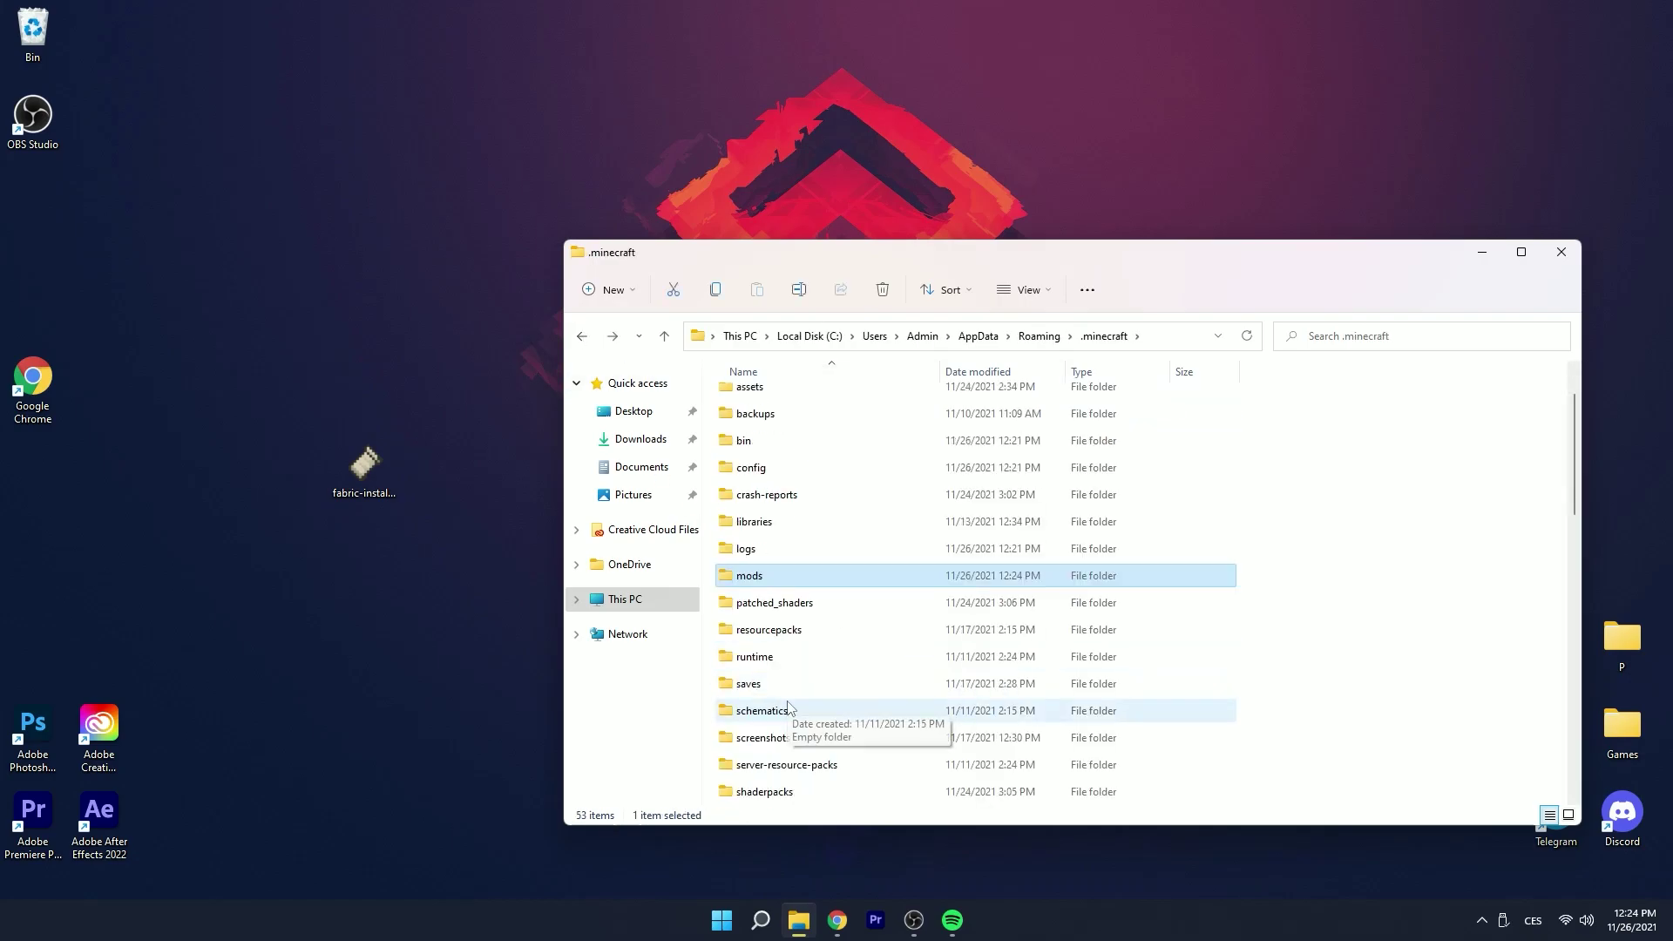
double_click(784, 713)
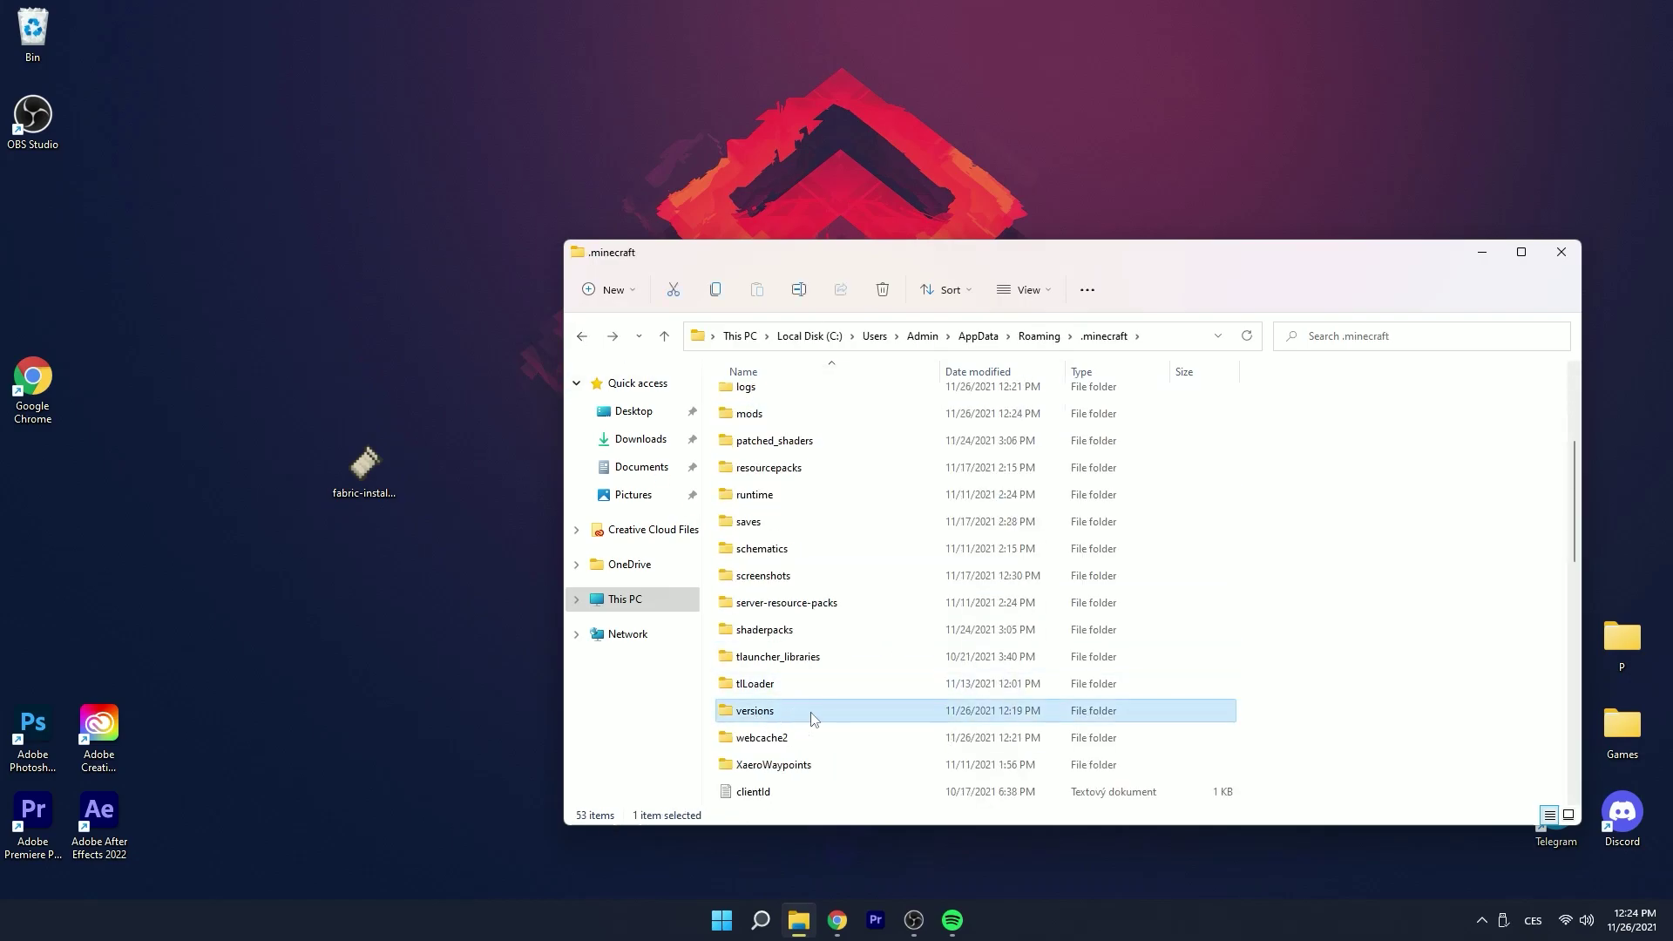
Run the Fabric installer from the desktop and install loader 0.12.5 for Minecraft 1.18-pre8.
double_click(386, 463)
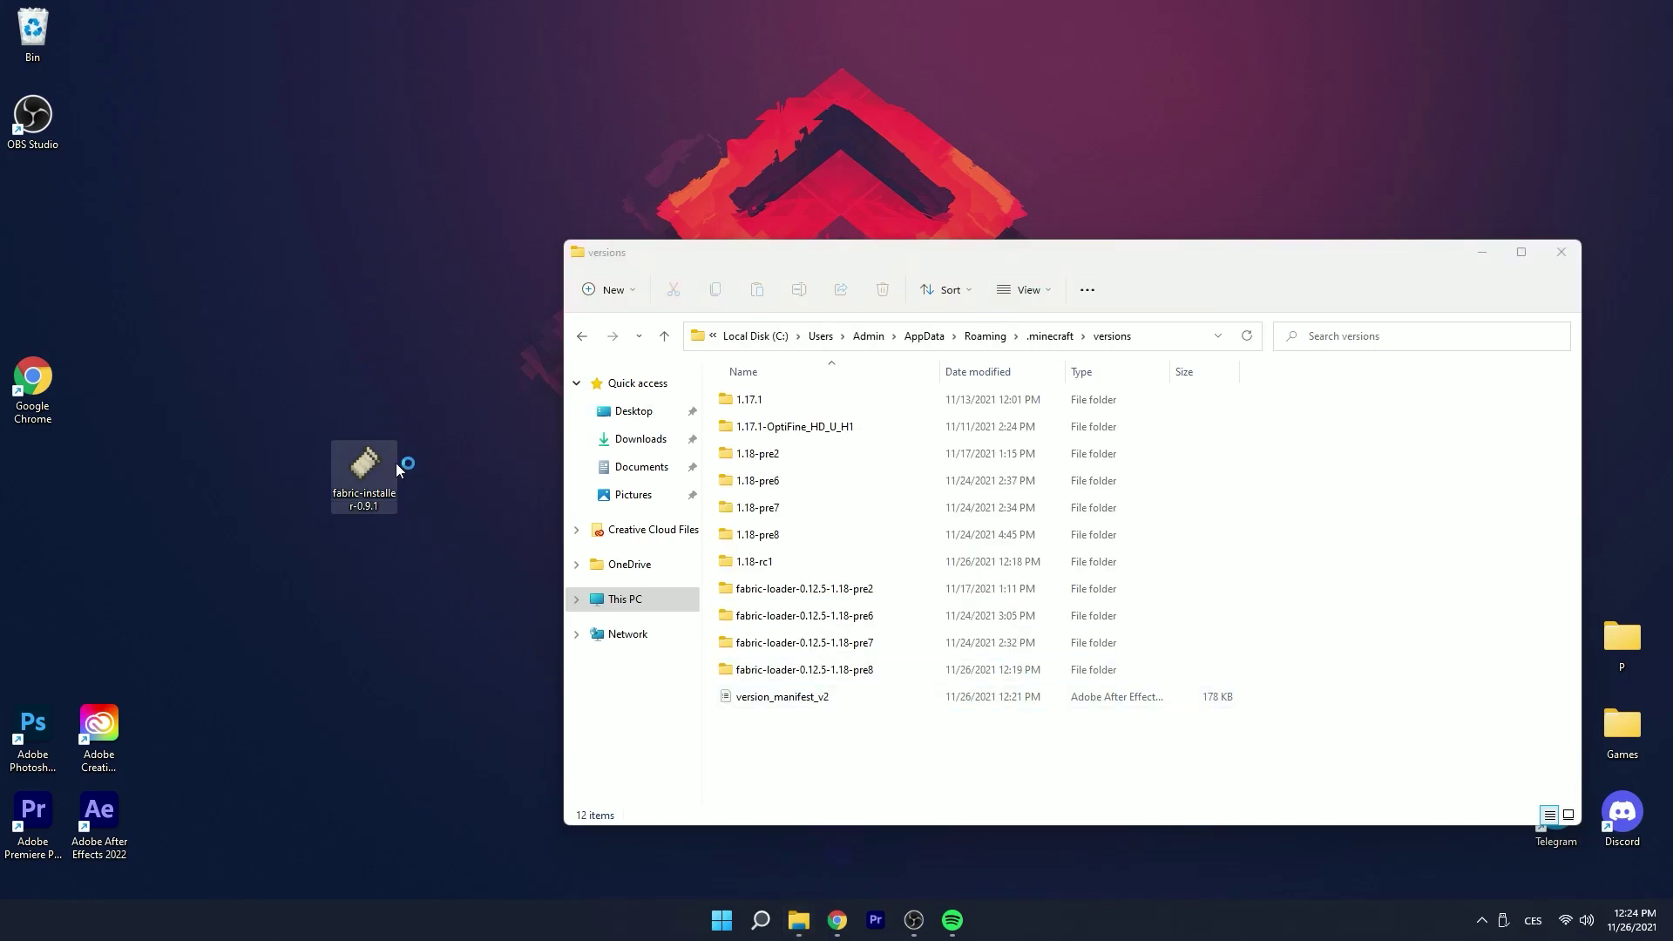
click(868, 403)
click(833, 402)
click(811, 429)
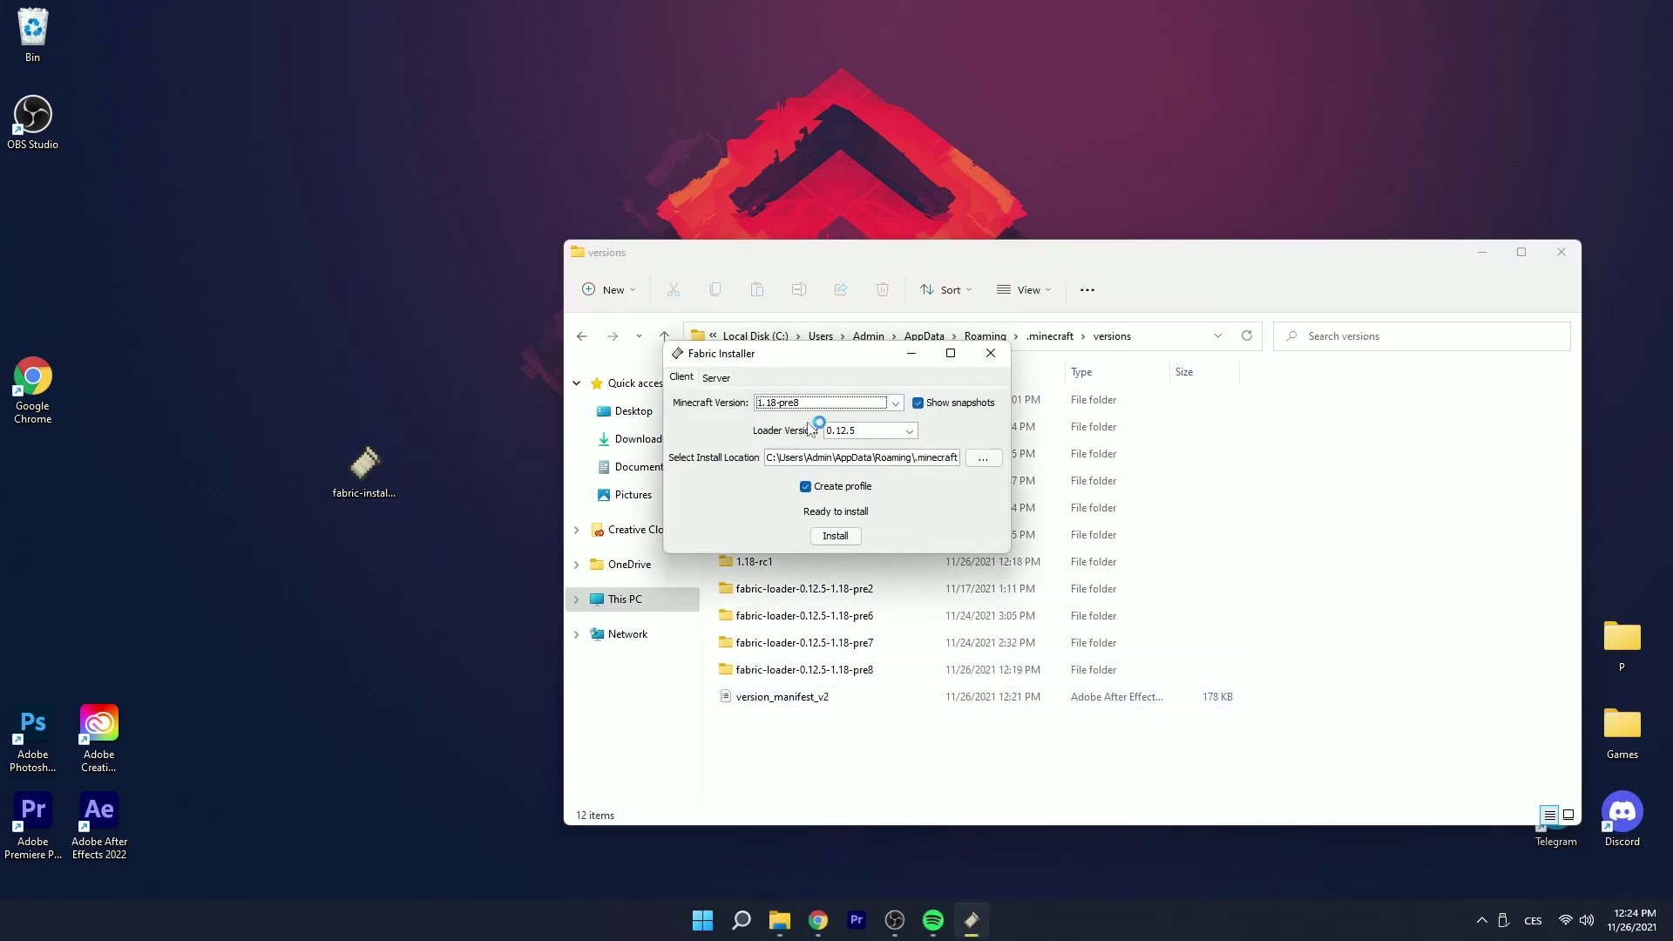
click(836, 535)
click(776, 509)
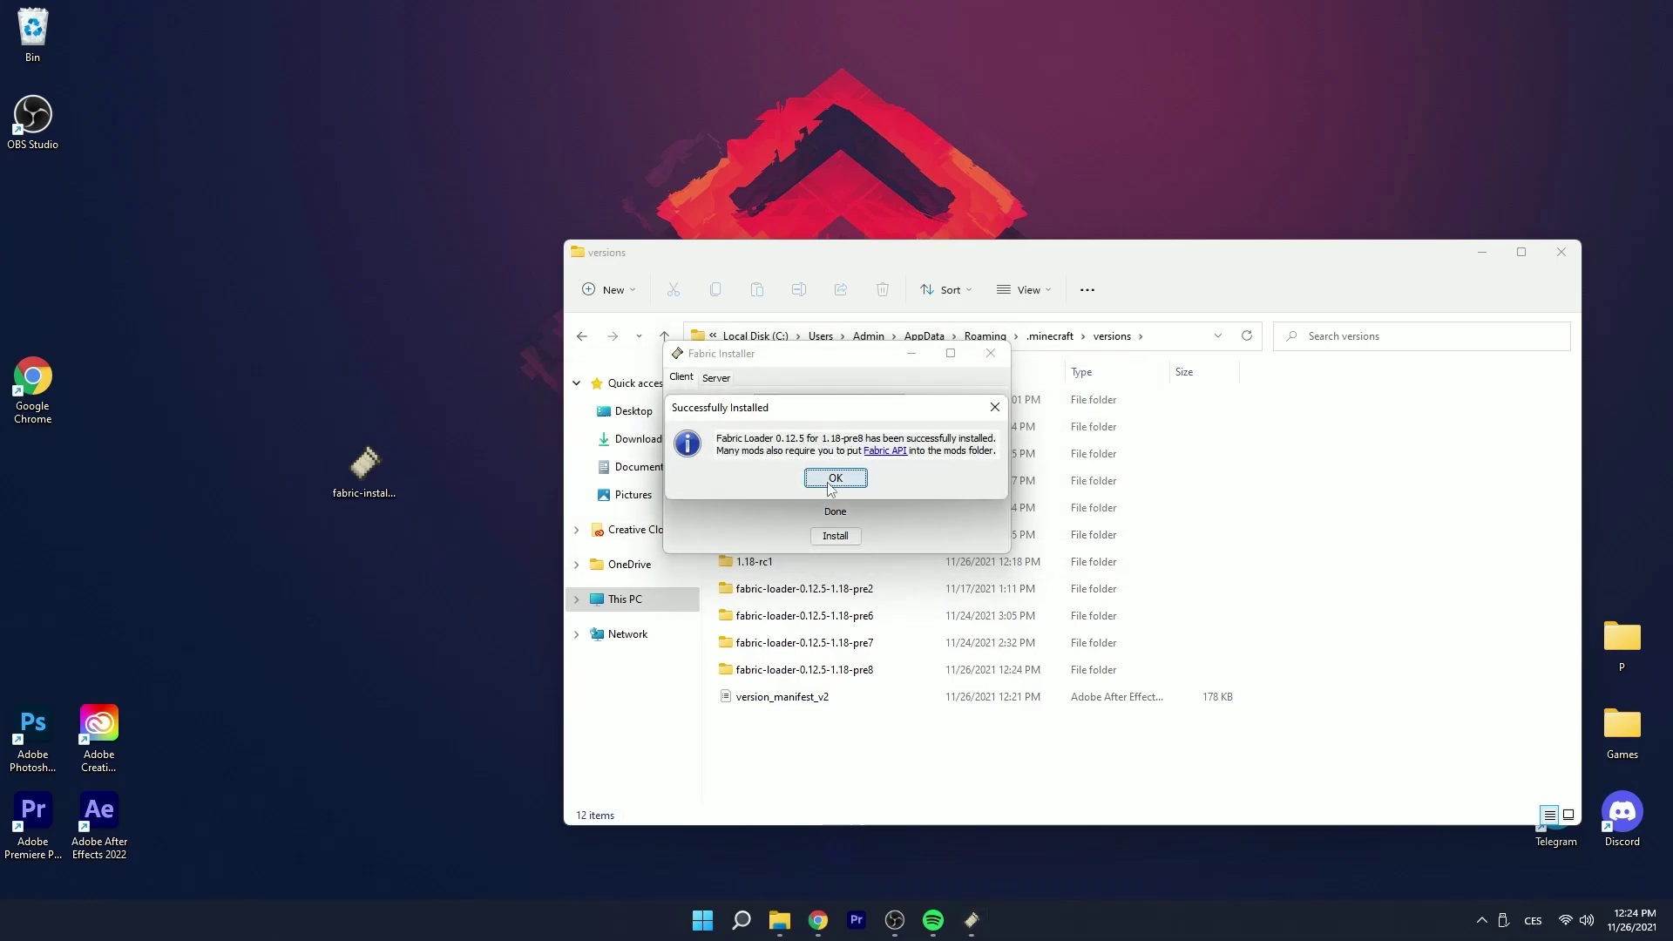
click(836, 478)
Close the Fabric Installer and the versions folder, and move the installer file to the Bin.
click(991, 353)
drag(364, 462, 32, 31)
click(1560, 254)
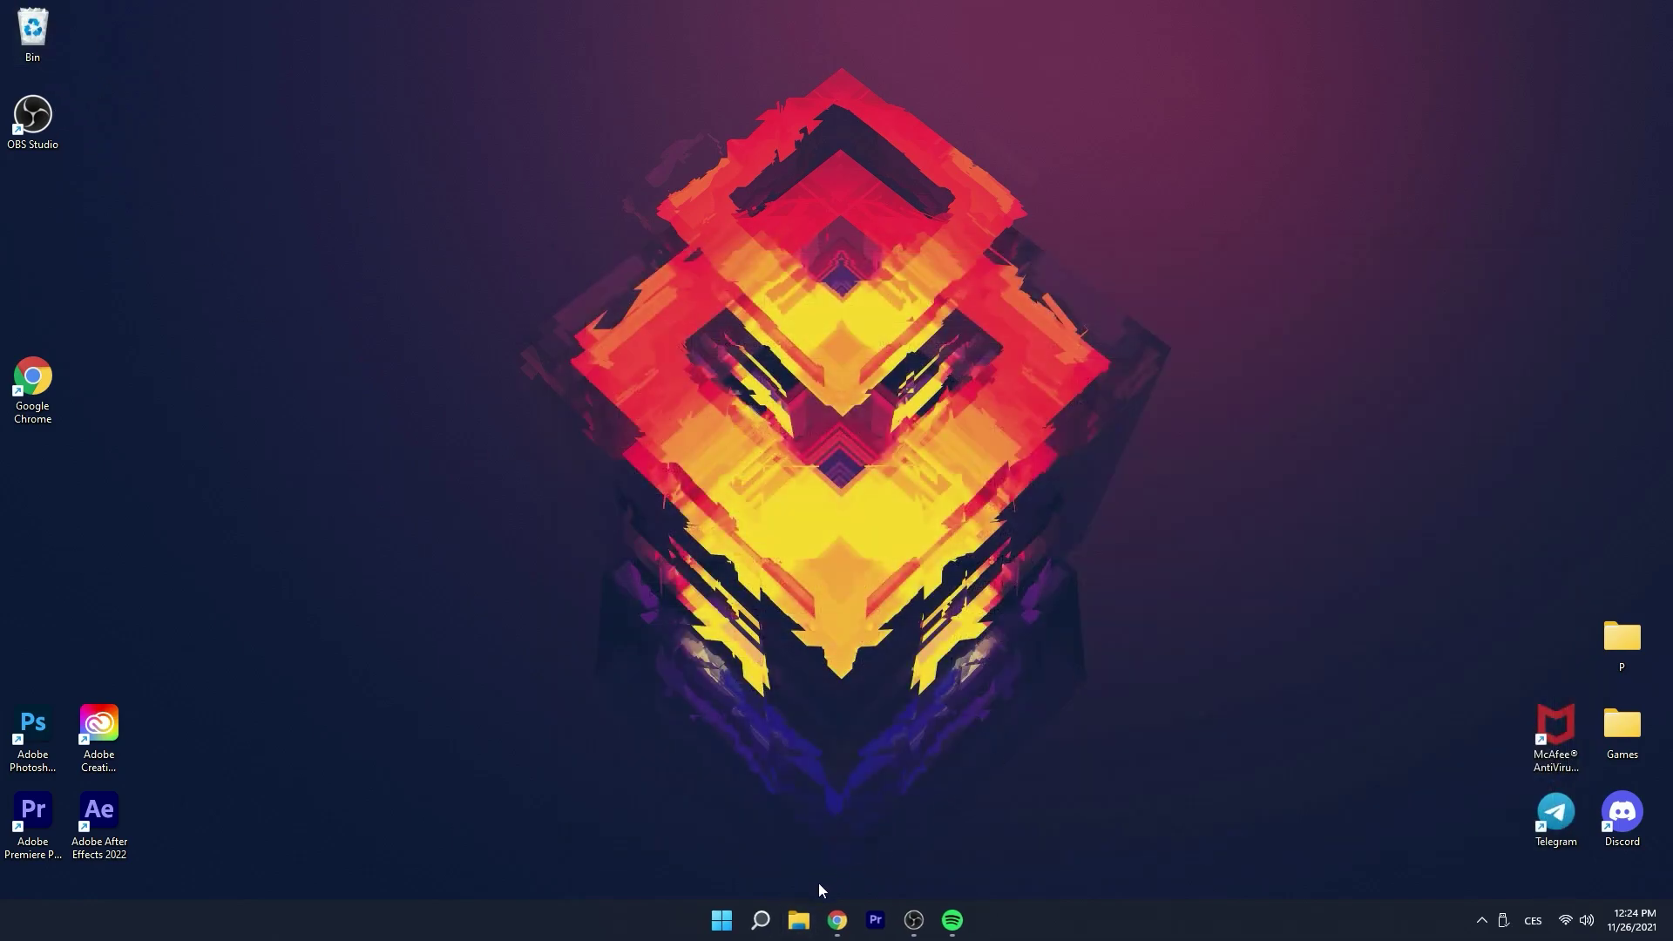
click(721, 920)
click(889, 417)
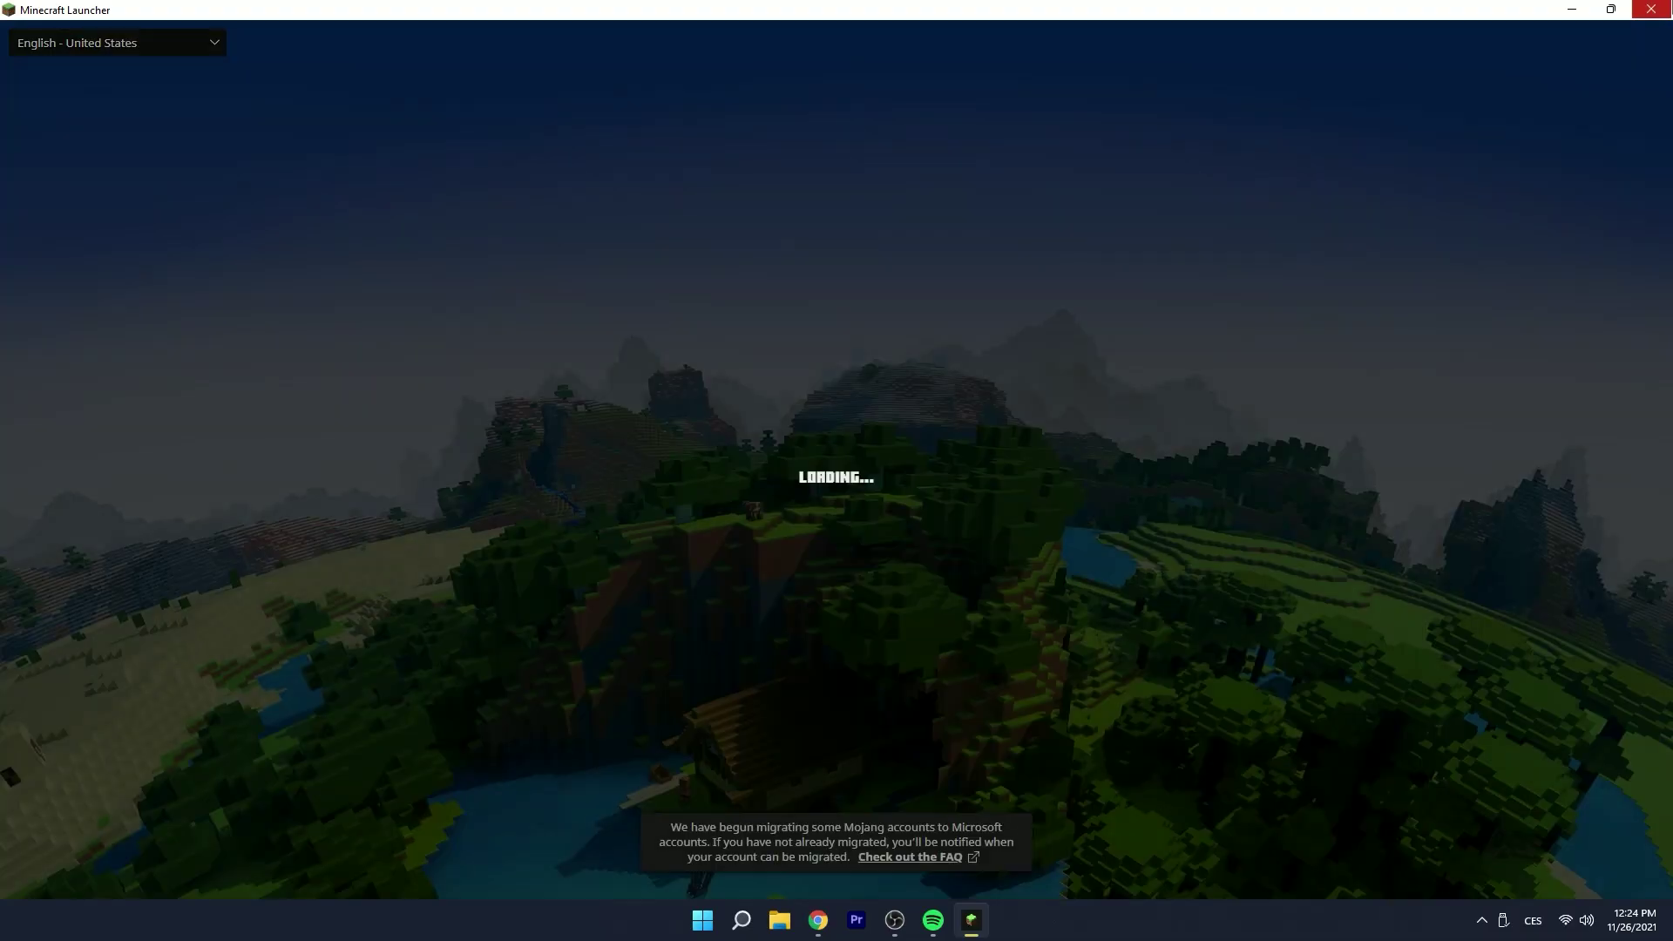
click(1652, 8)
Find TLauncher through Windows search and start it.
click(762, 922)
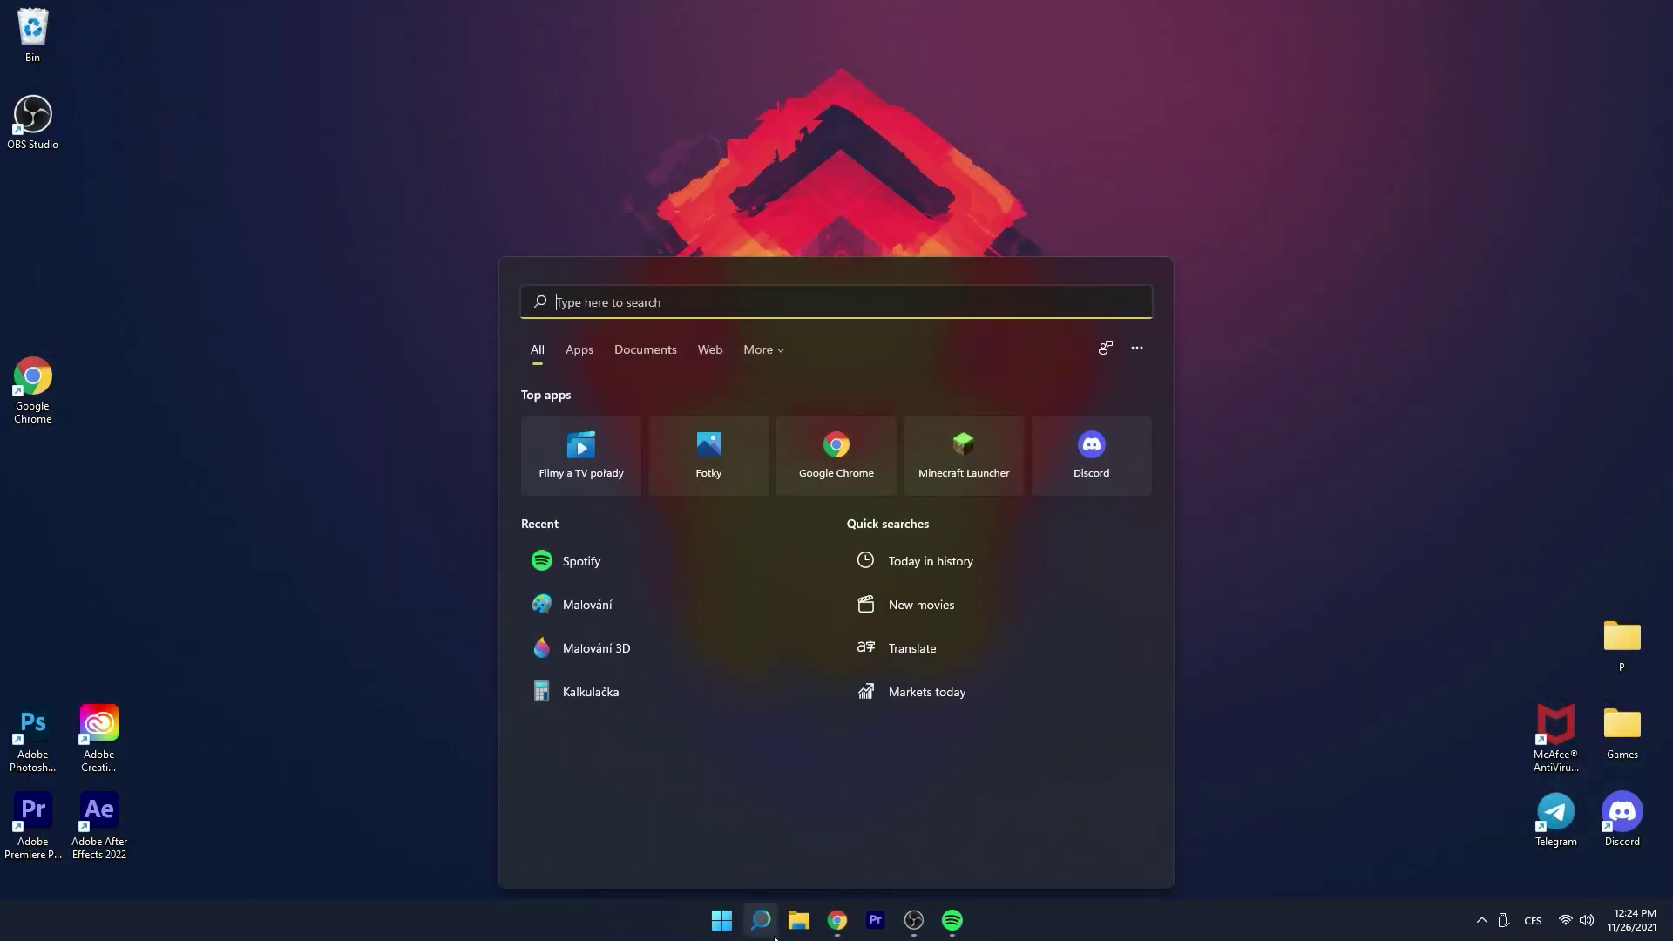
text(Tla)
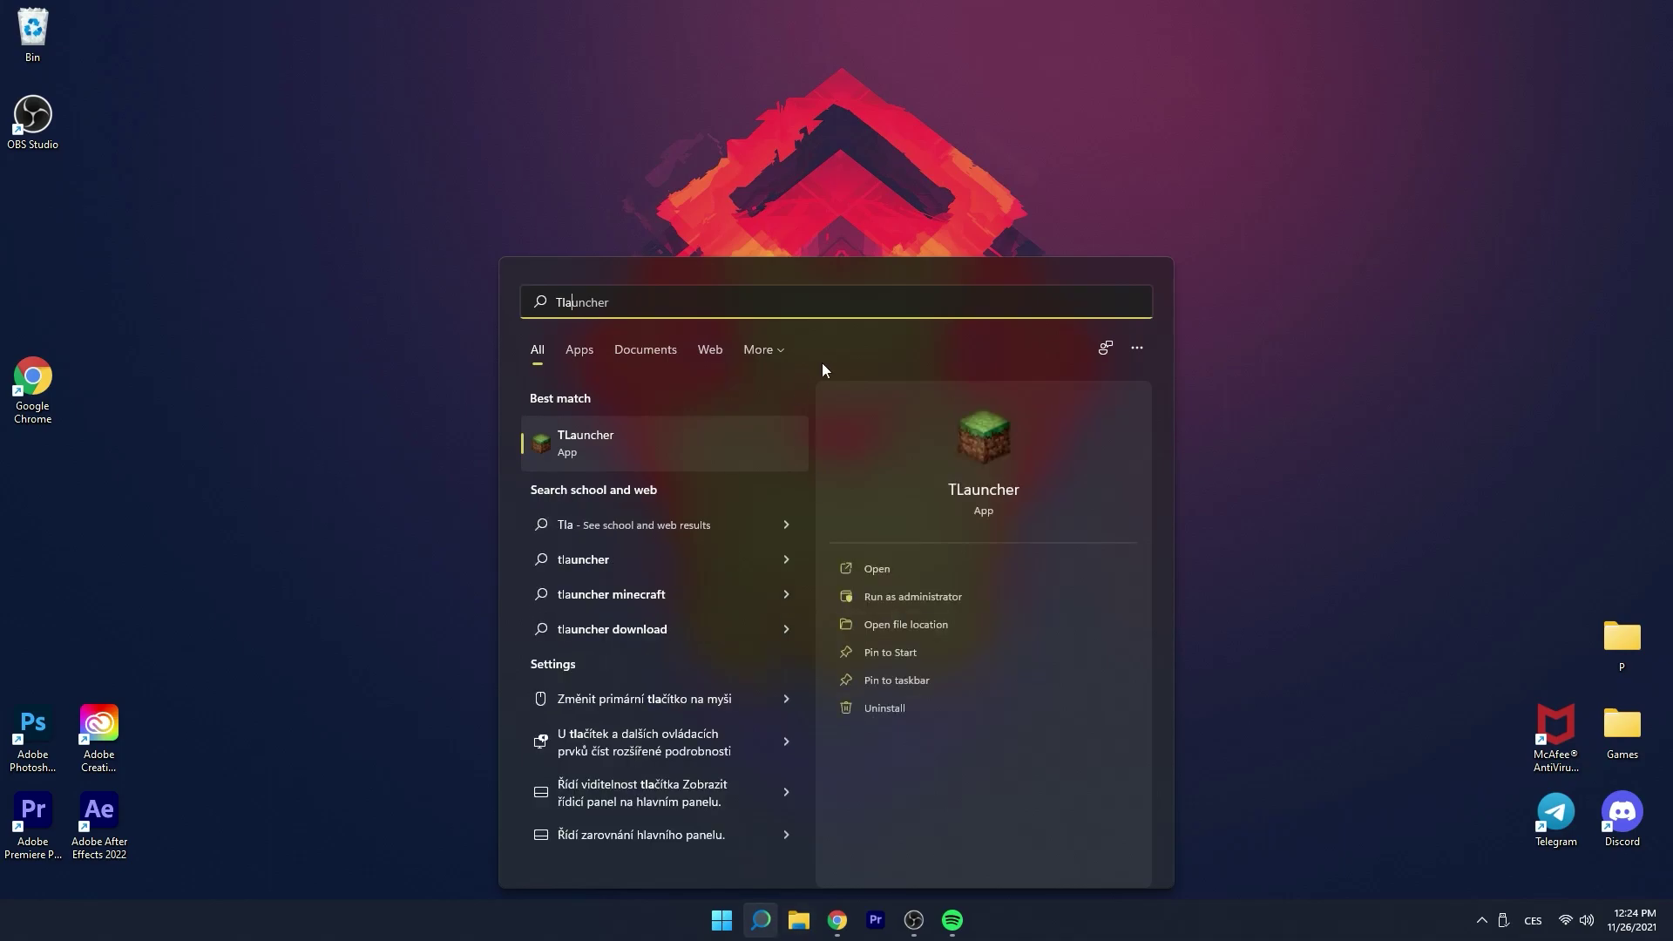
click(891, 576)
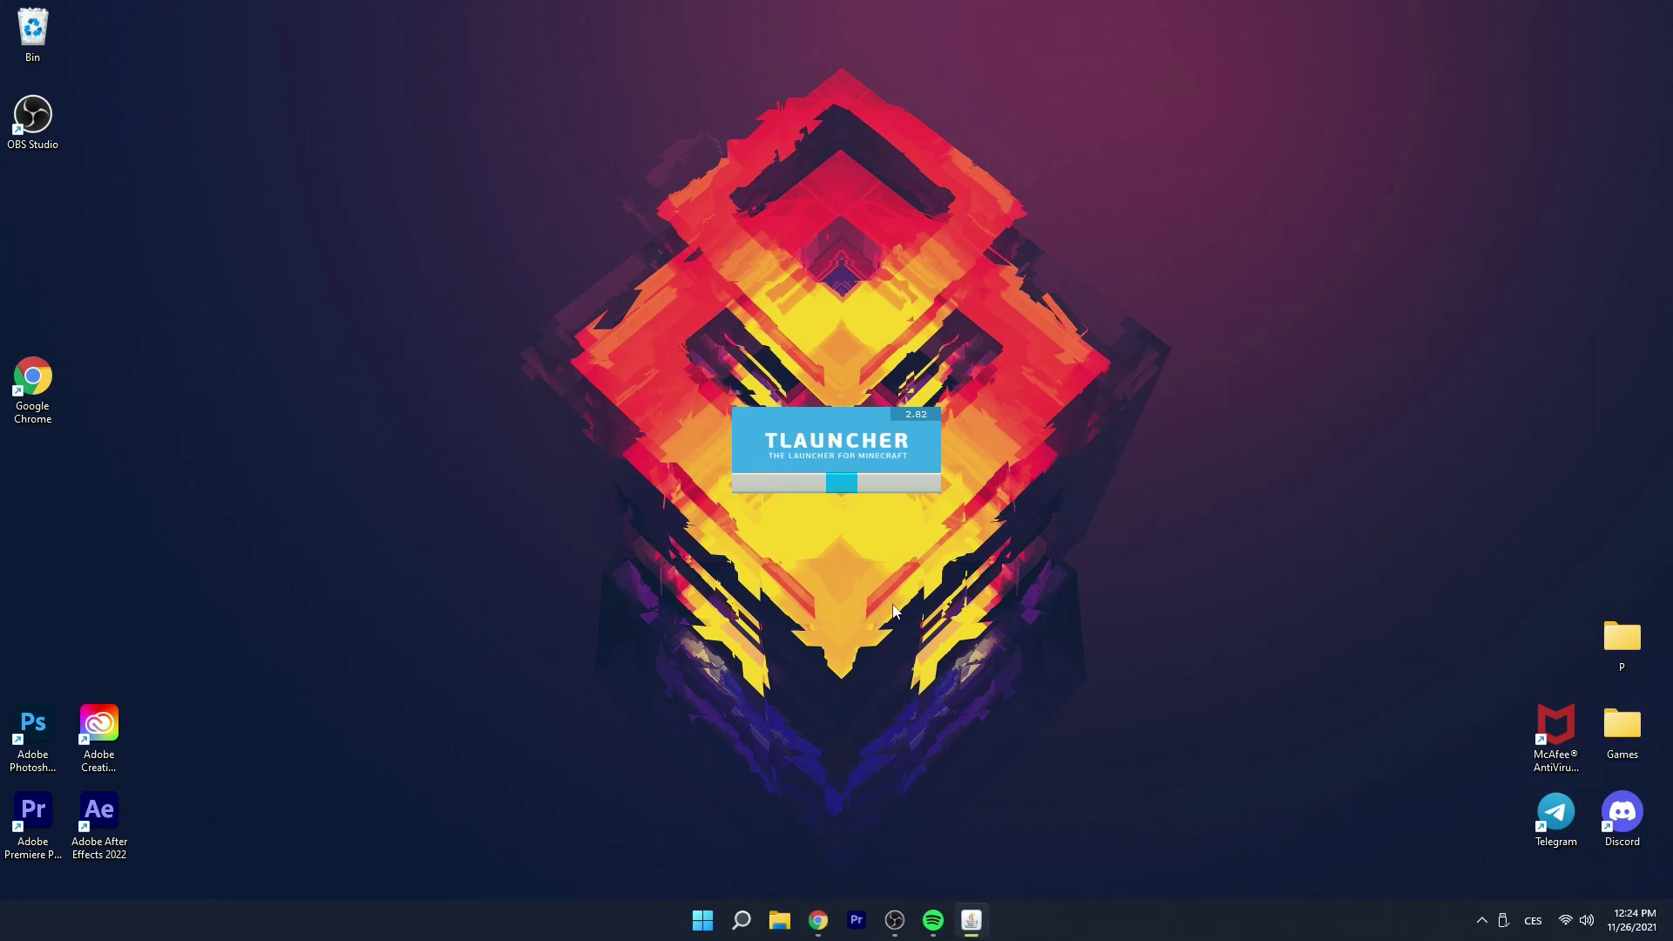
click(863, 691)
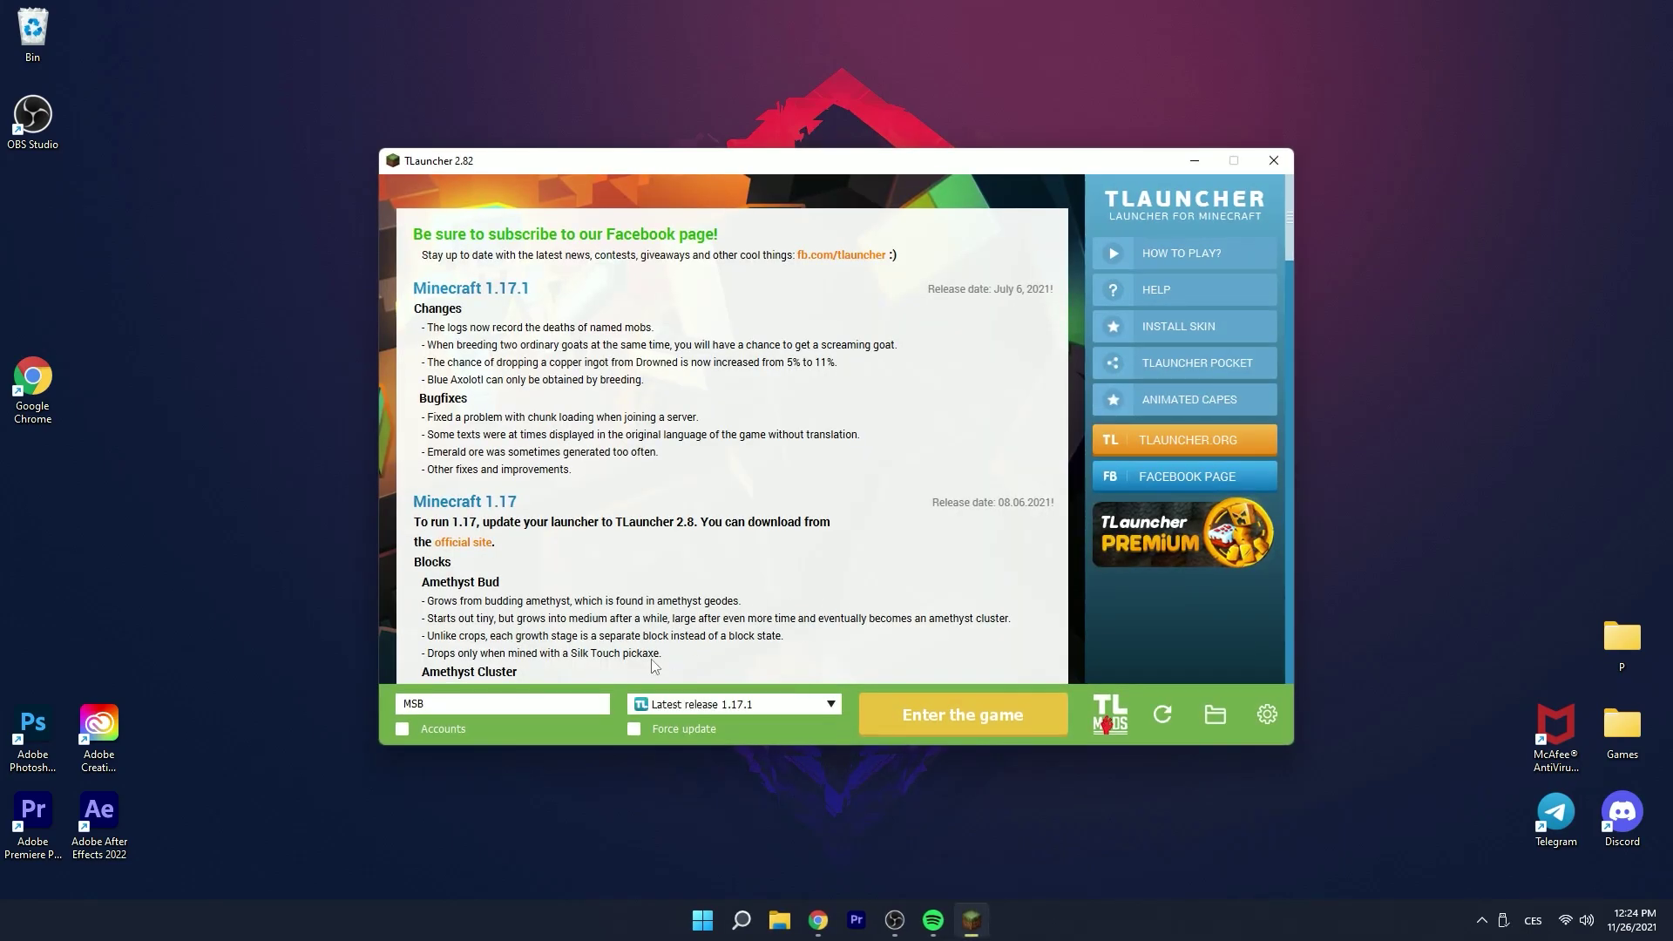
Start the game with Snapshot 1.18-pre8, accept the version update, and maximize the Minecraft window.
click(749, 710)
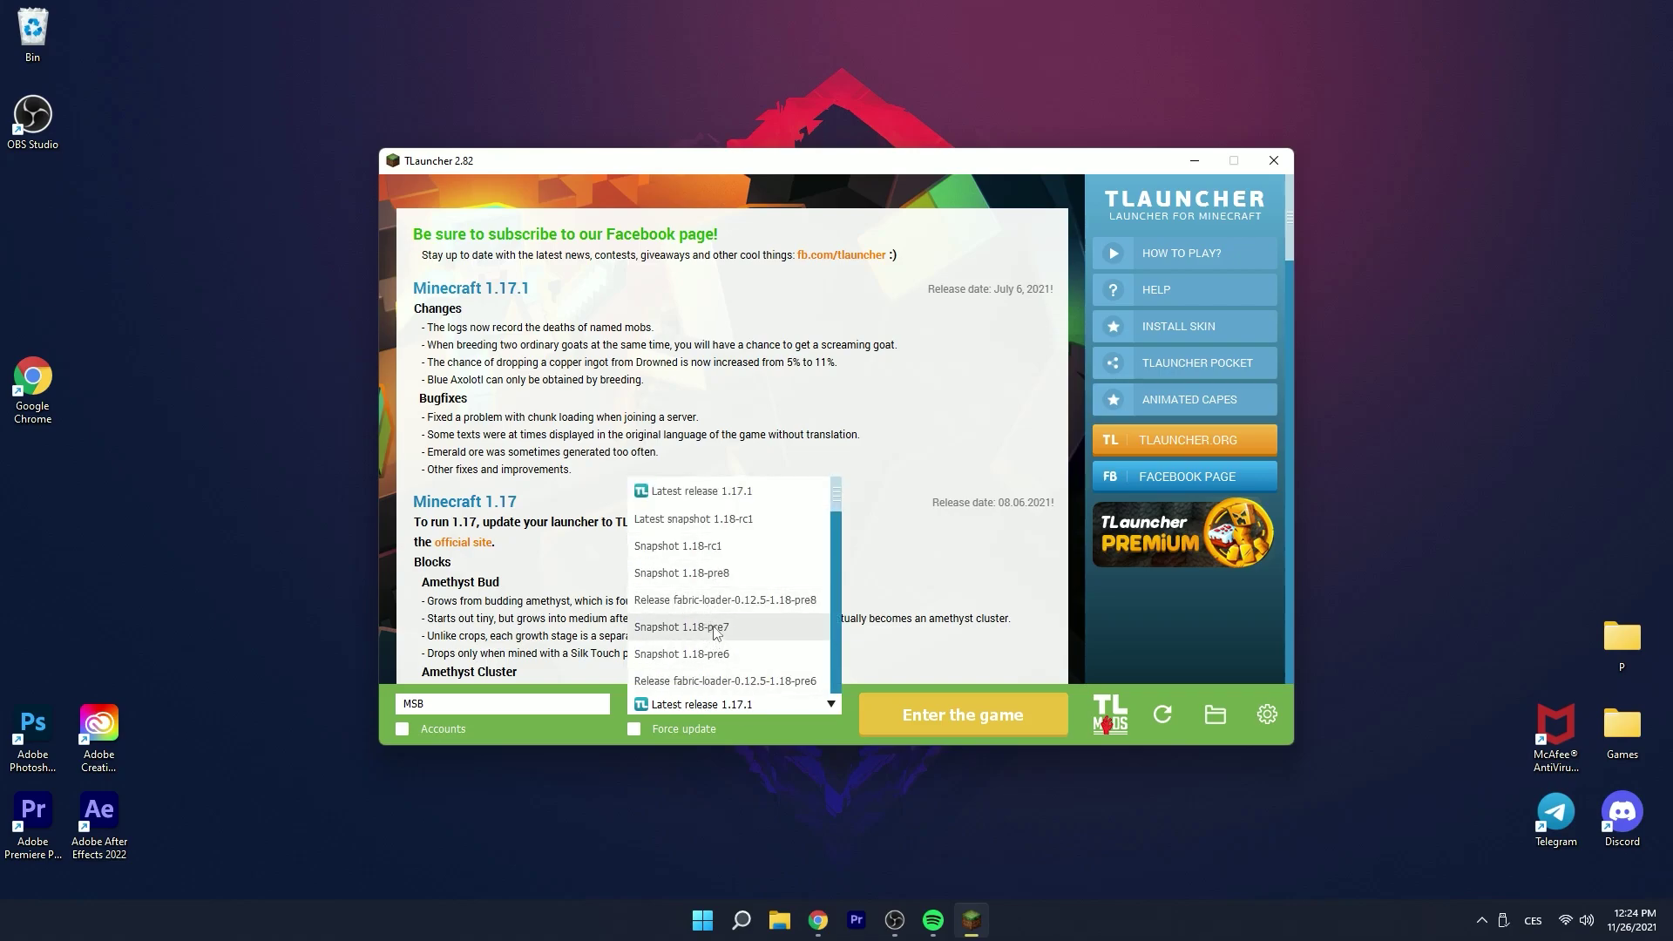
click(711, 574)
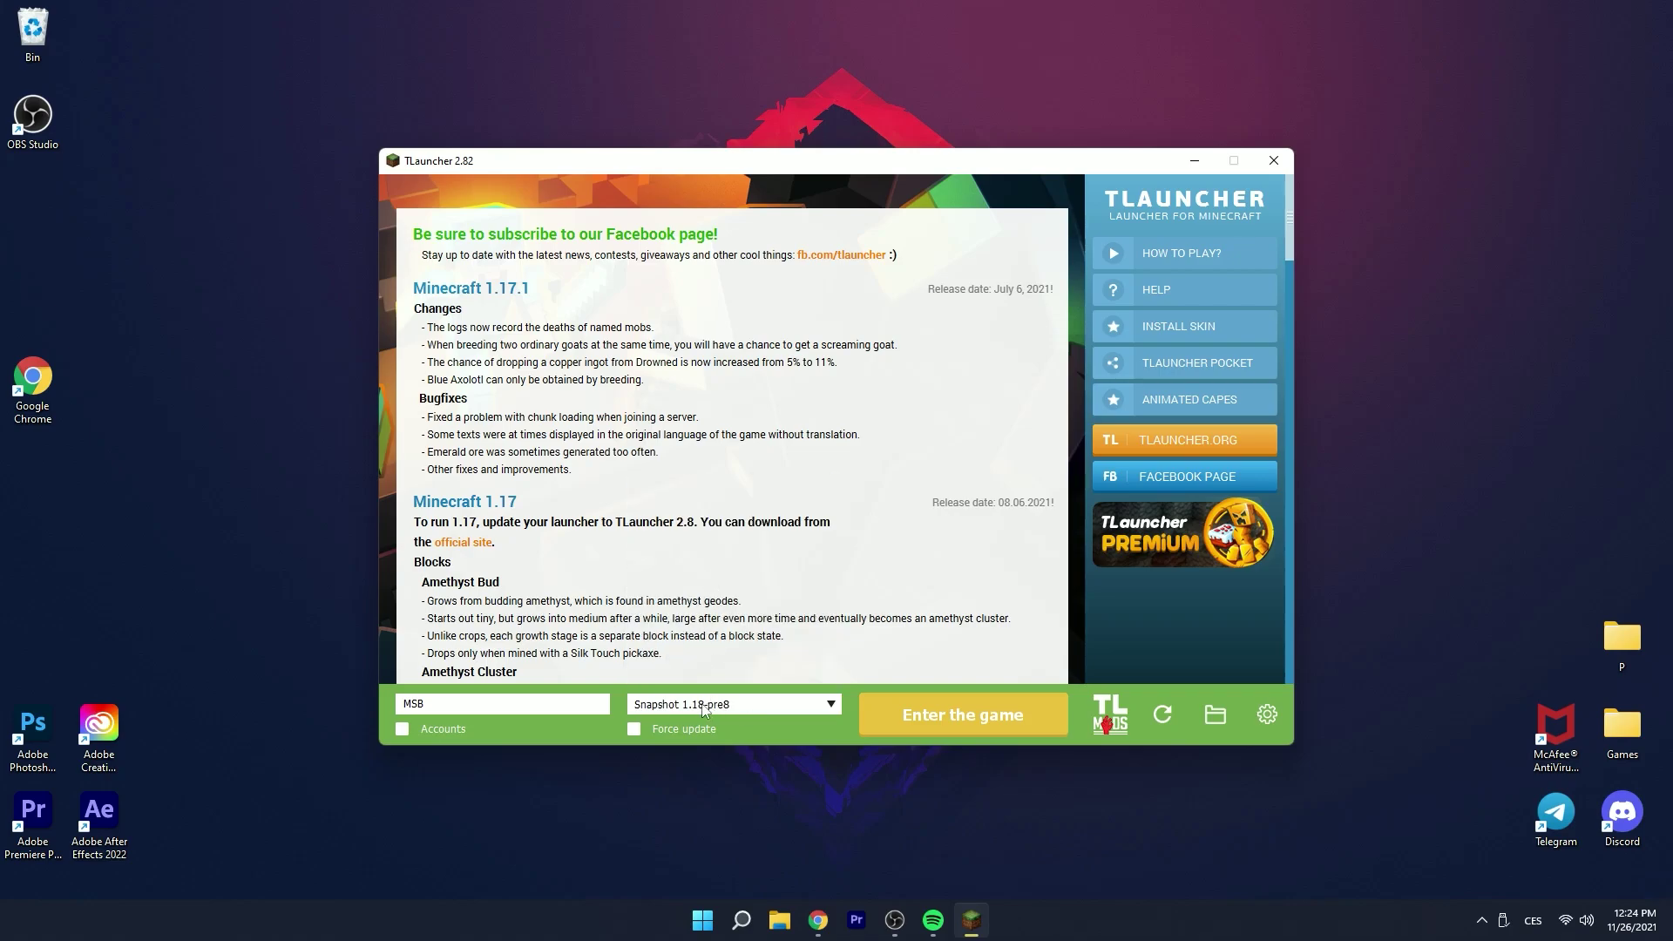
click(925, 723)
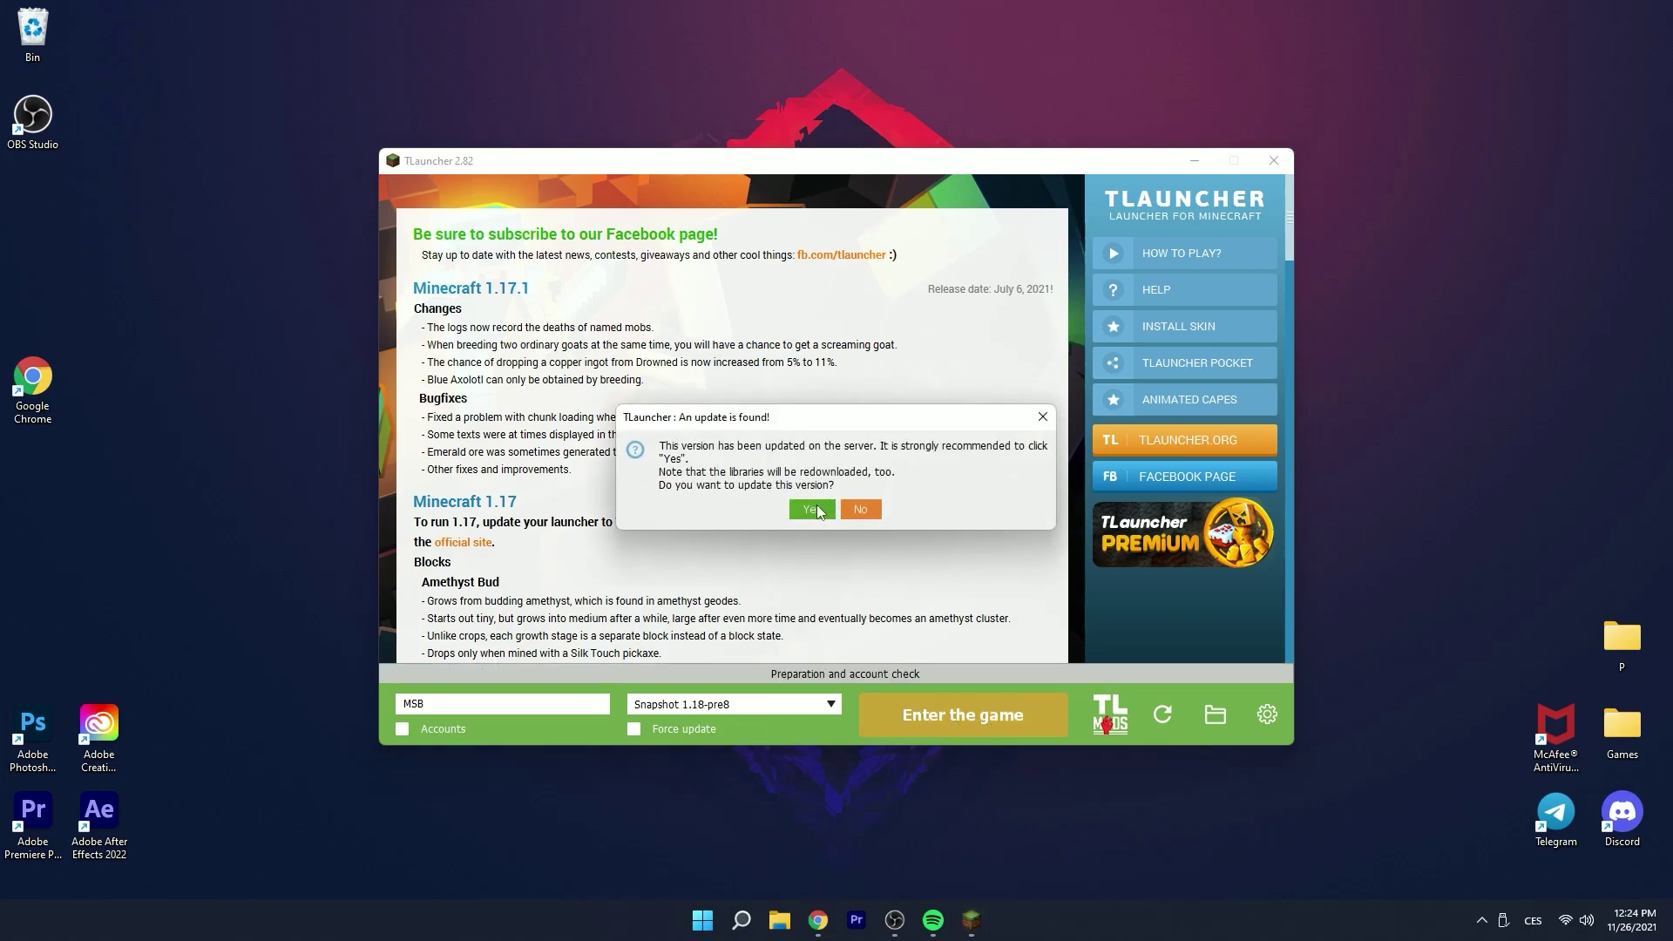
click(816, 510)
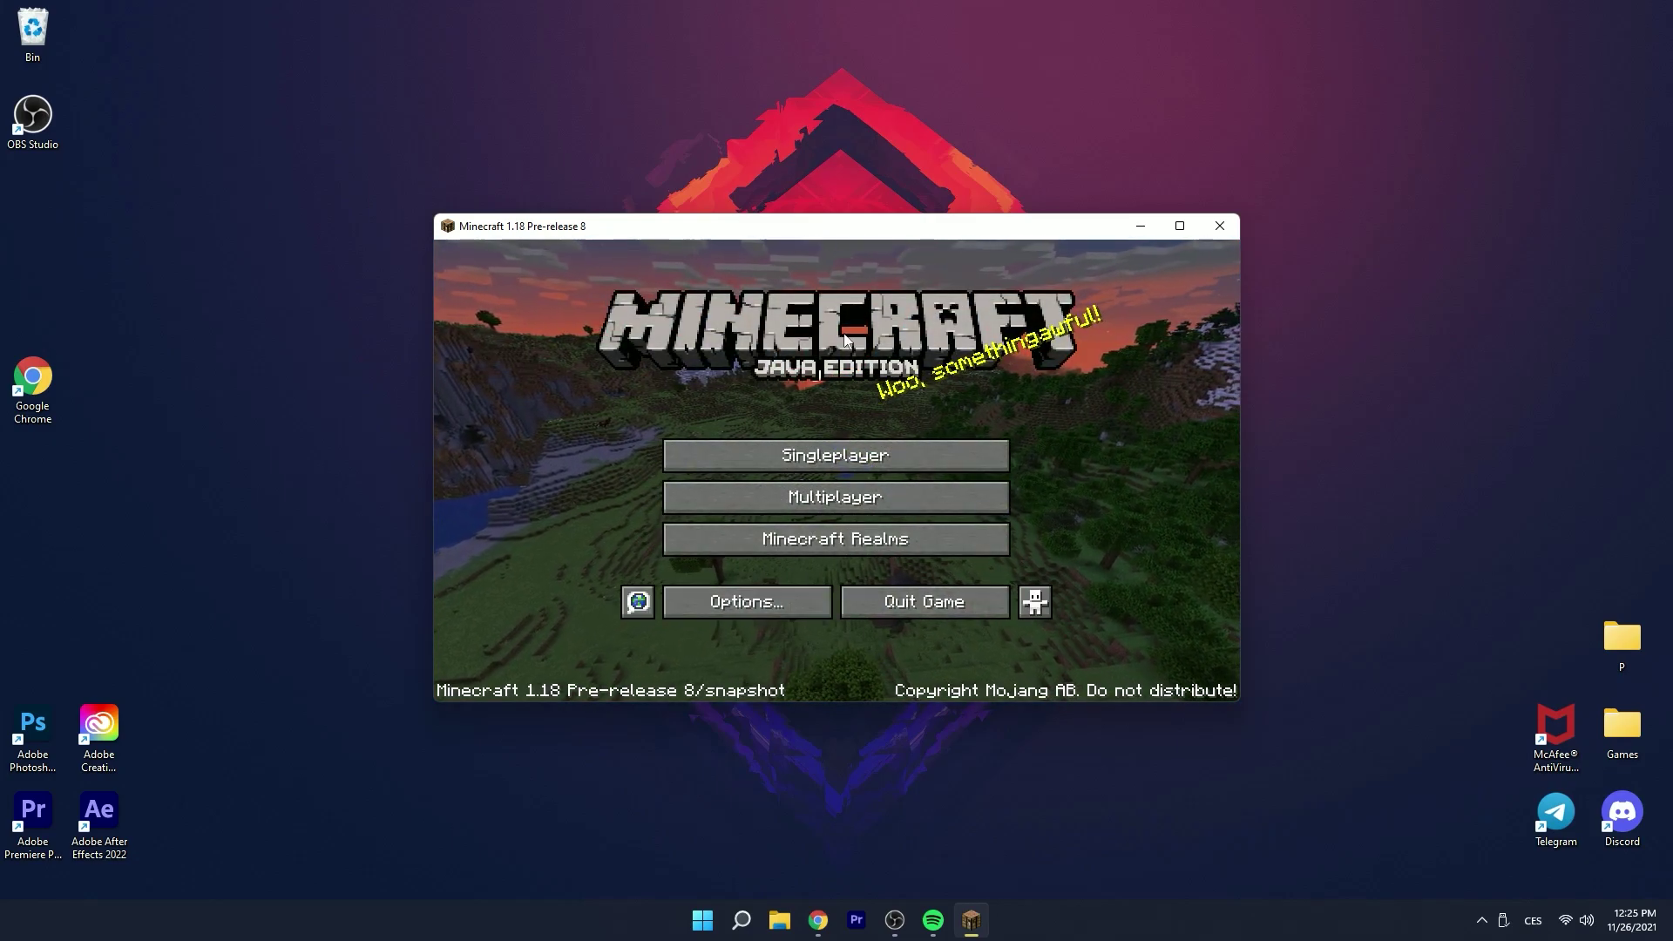
click(1180, 226)
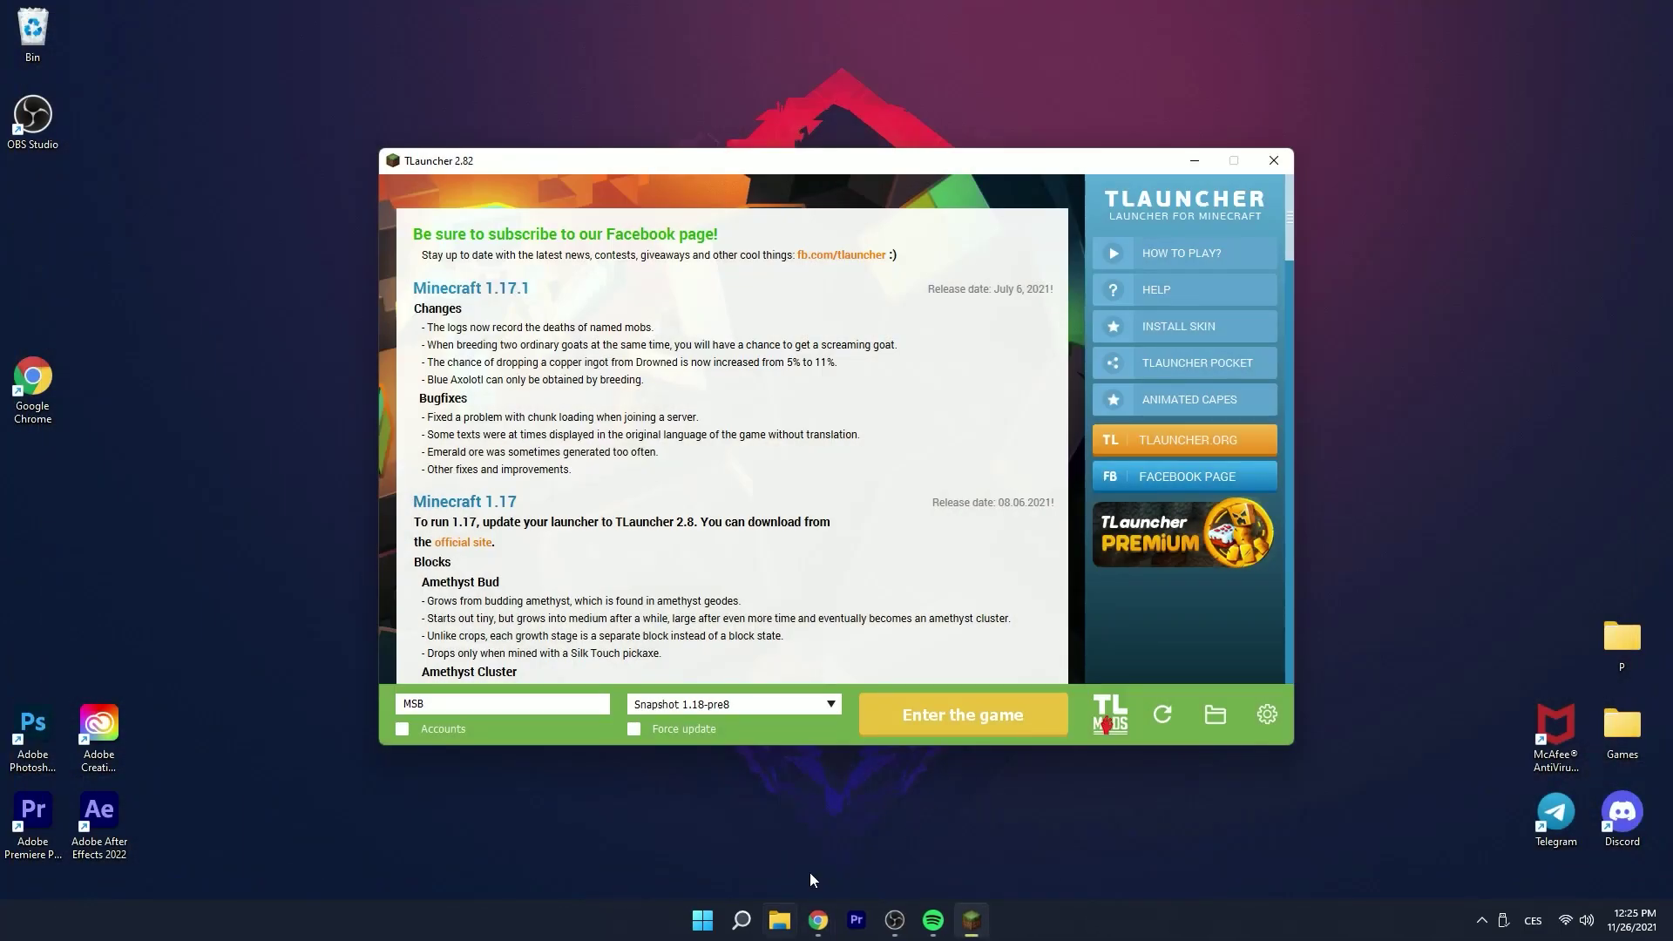
Start the game with Release fabric-loader-0.12.5-1.18-pre8 and maximize the Minecraft window.
click(764, 705)
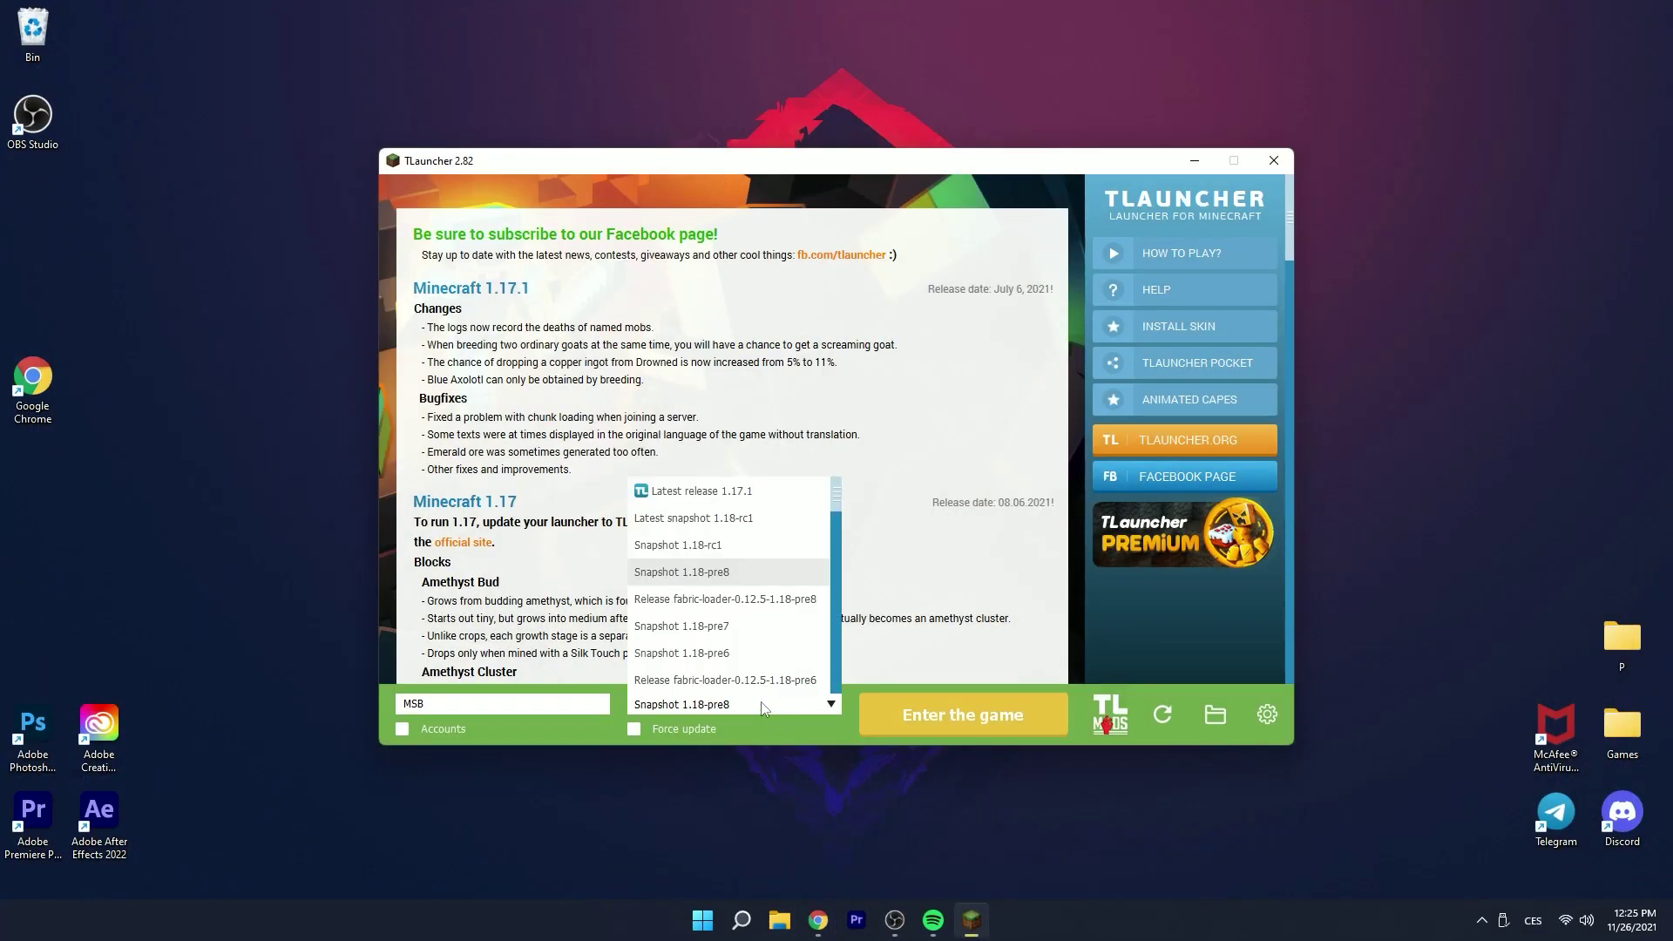
click(706, 598)
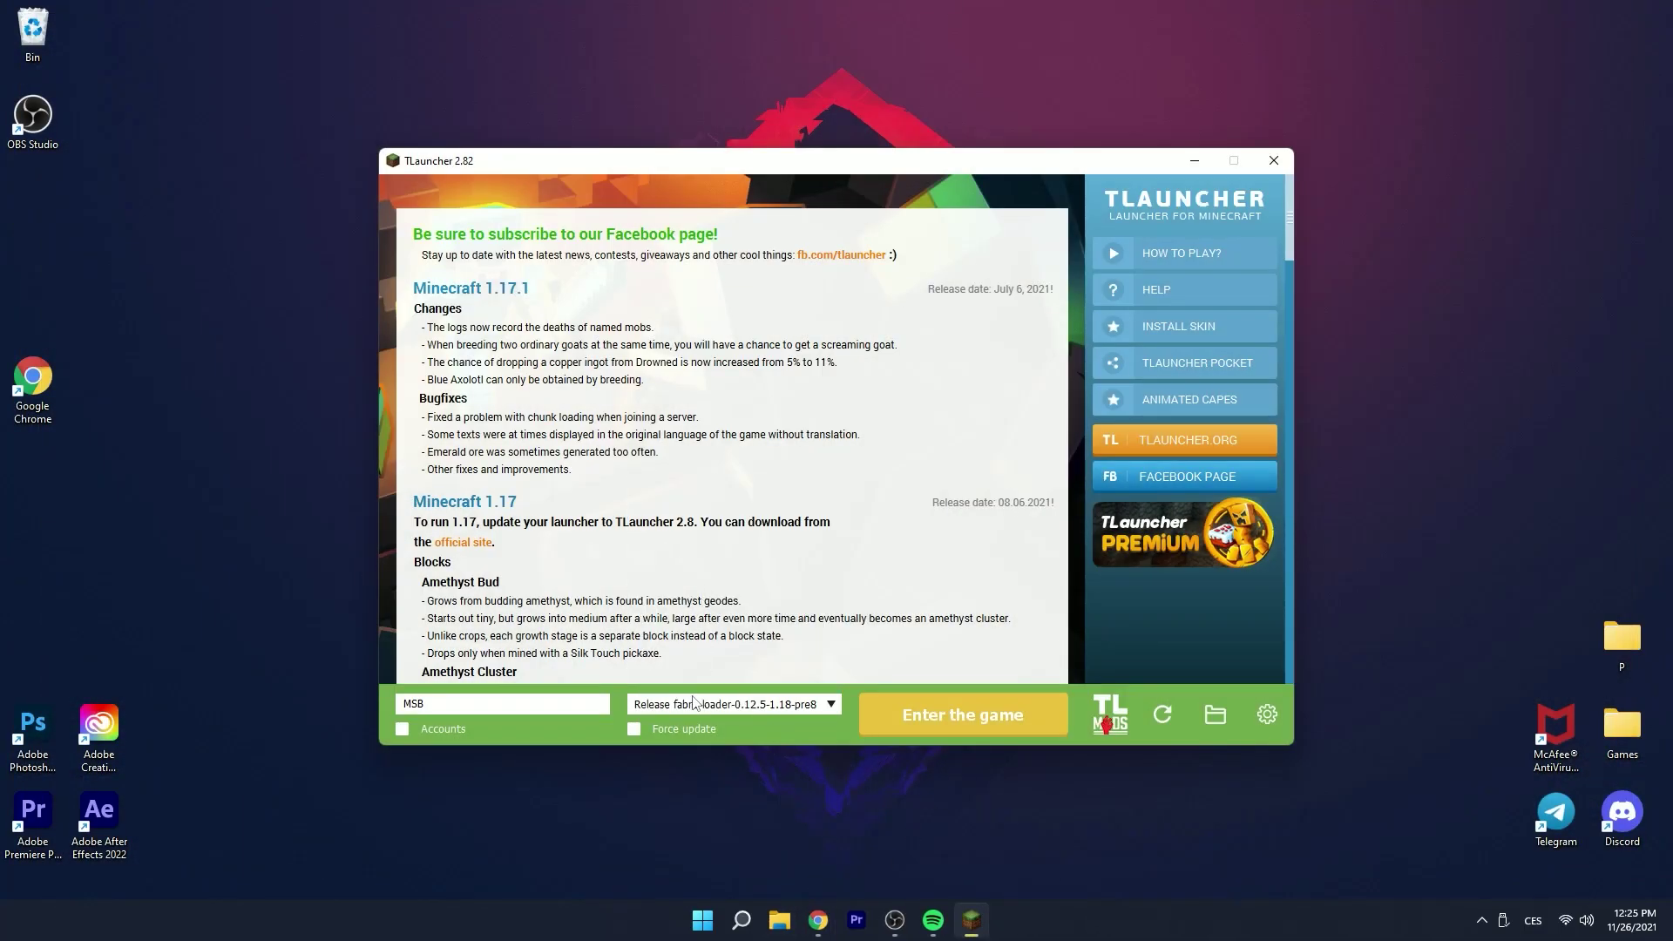
click(955, 704)
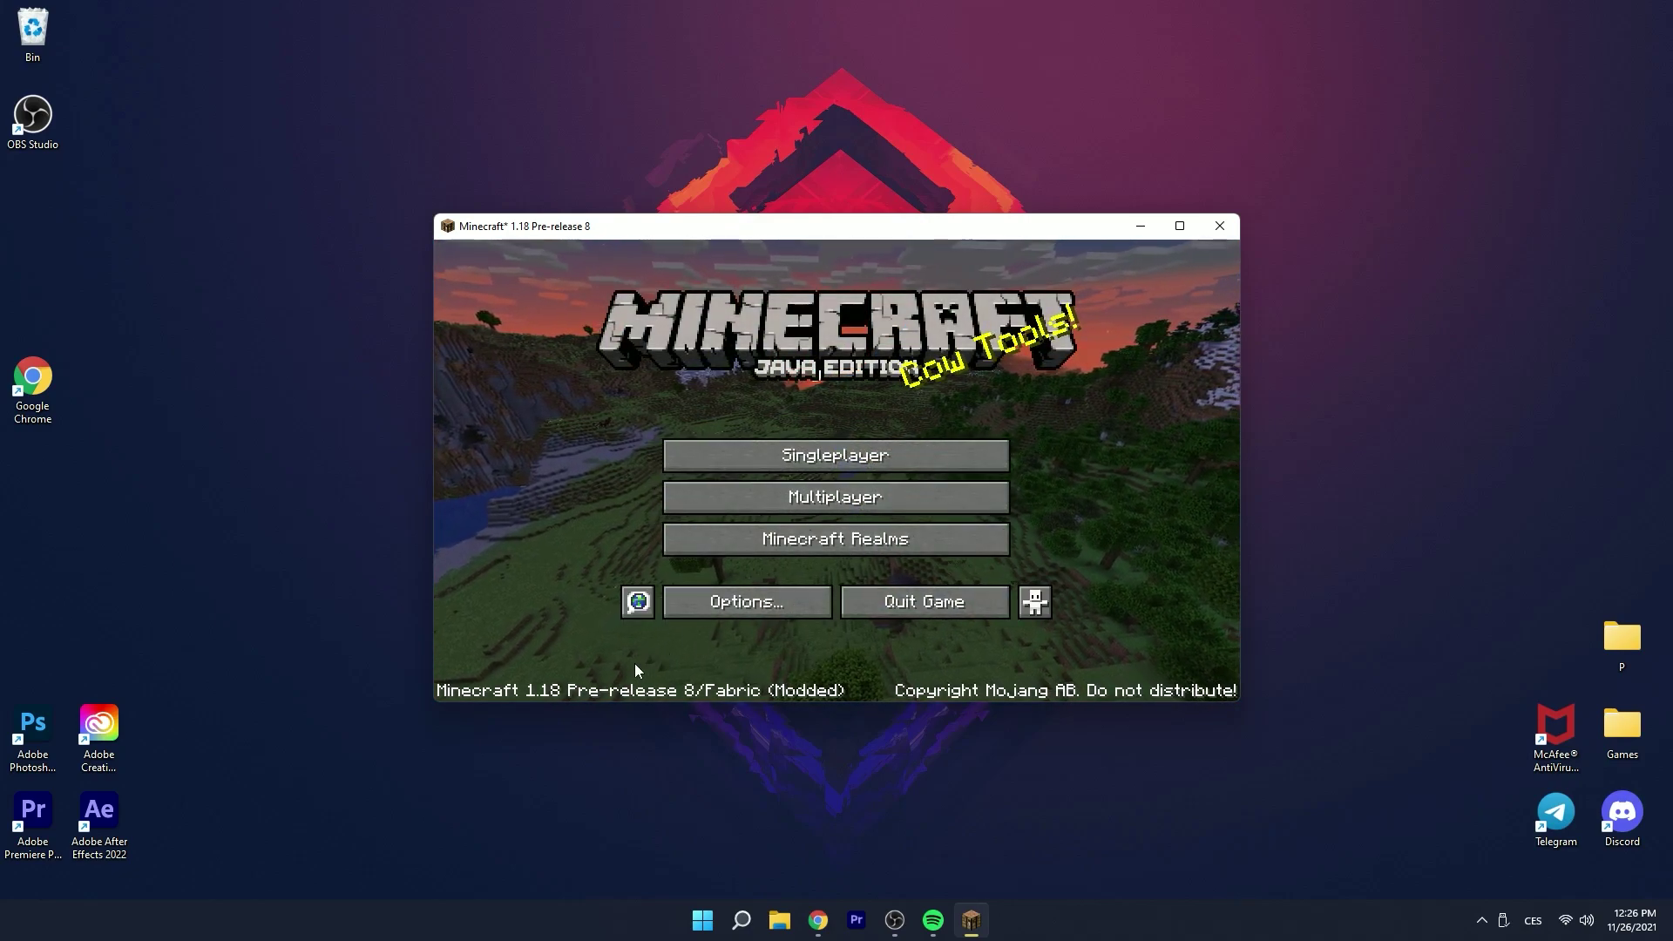
click(1180, 226)
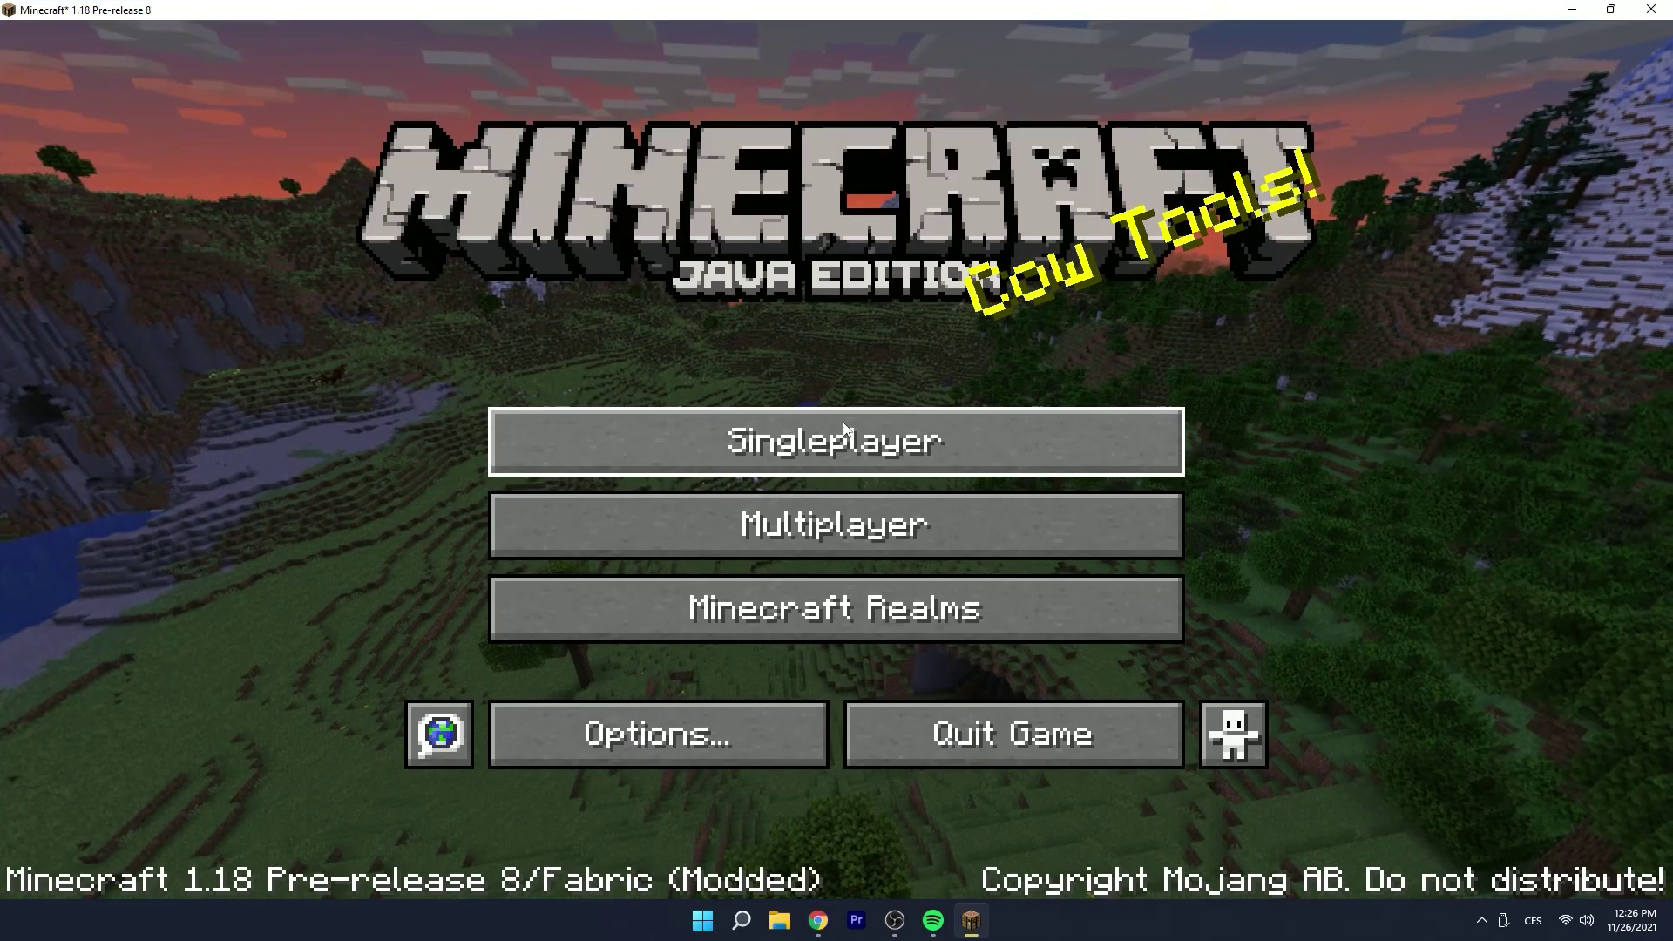
Load the first singleplayer world in the list, last played in 1.18 Pre-release 6, and confirm opening it.
click(748, 428)
double_click(605, 255)
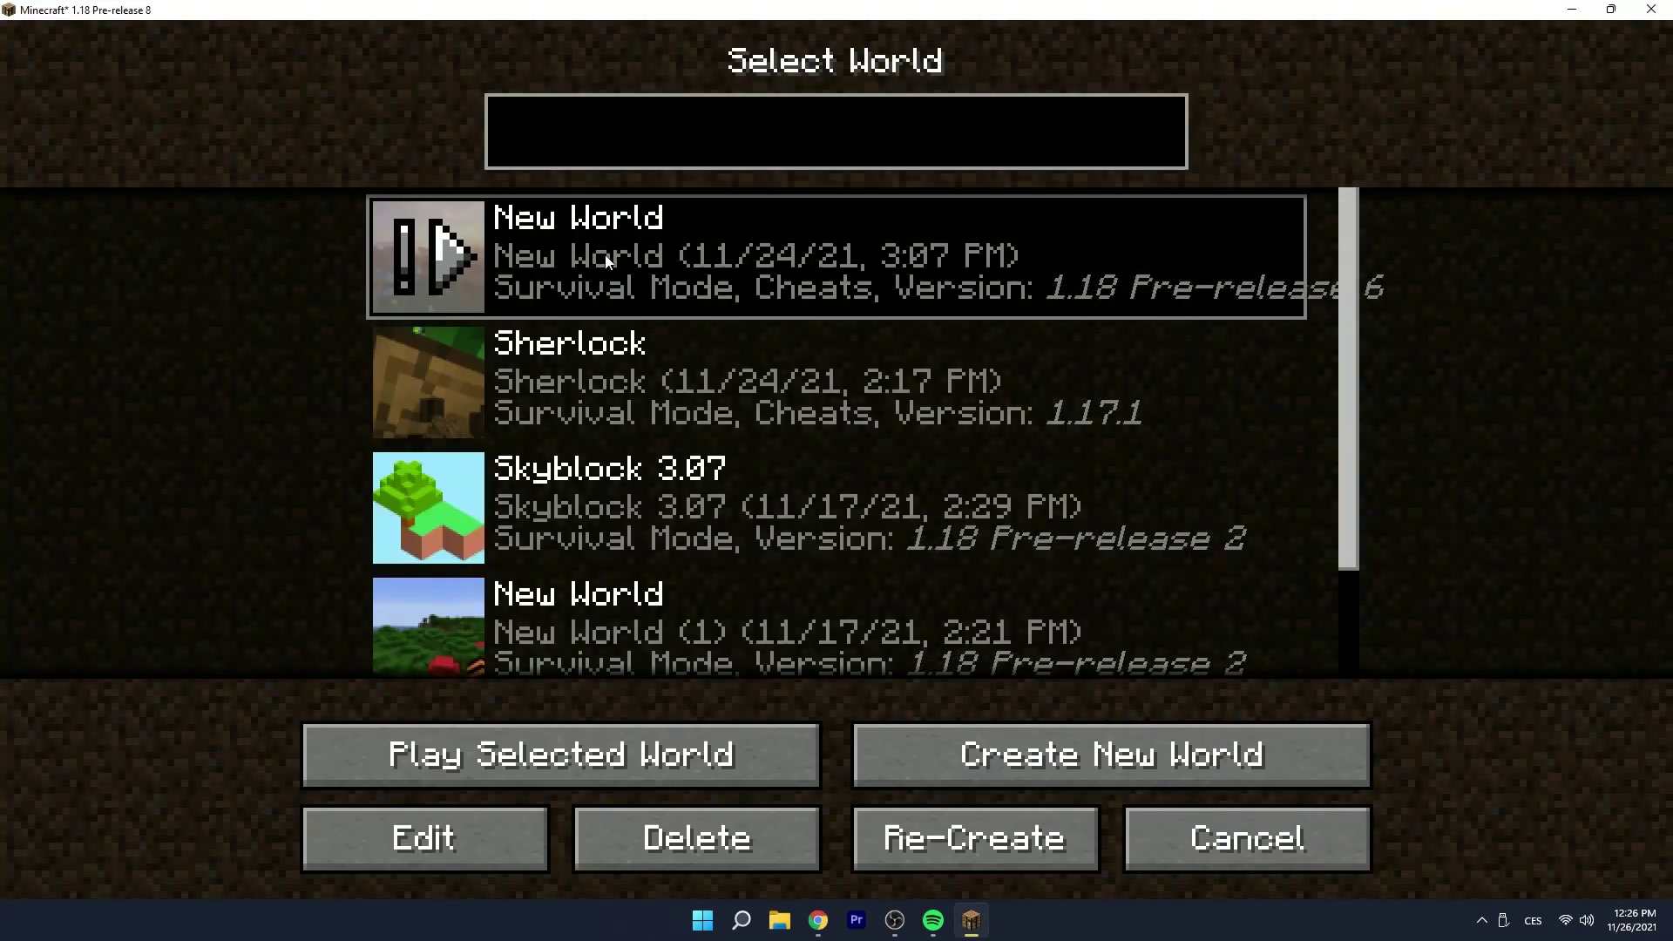
click(971, 485)
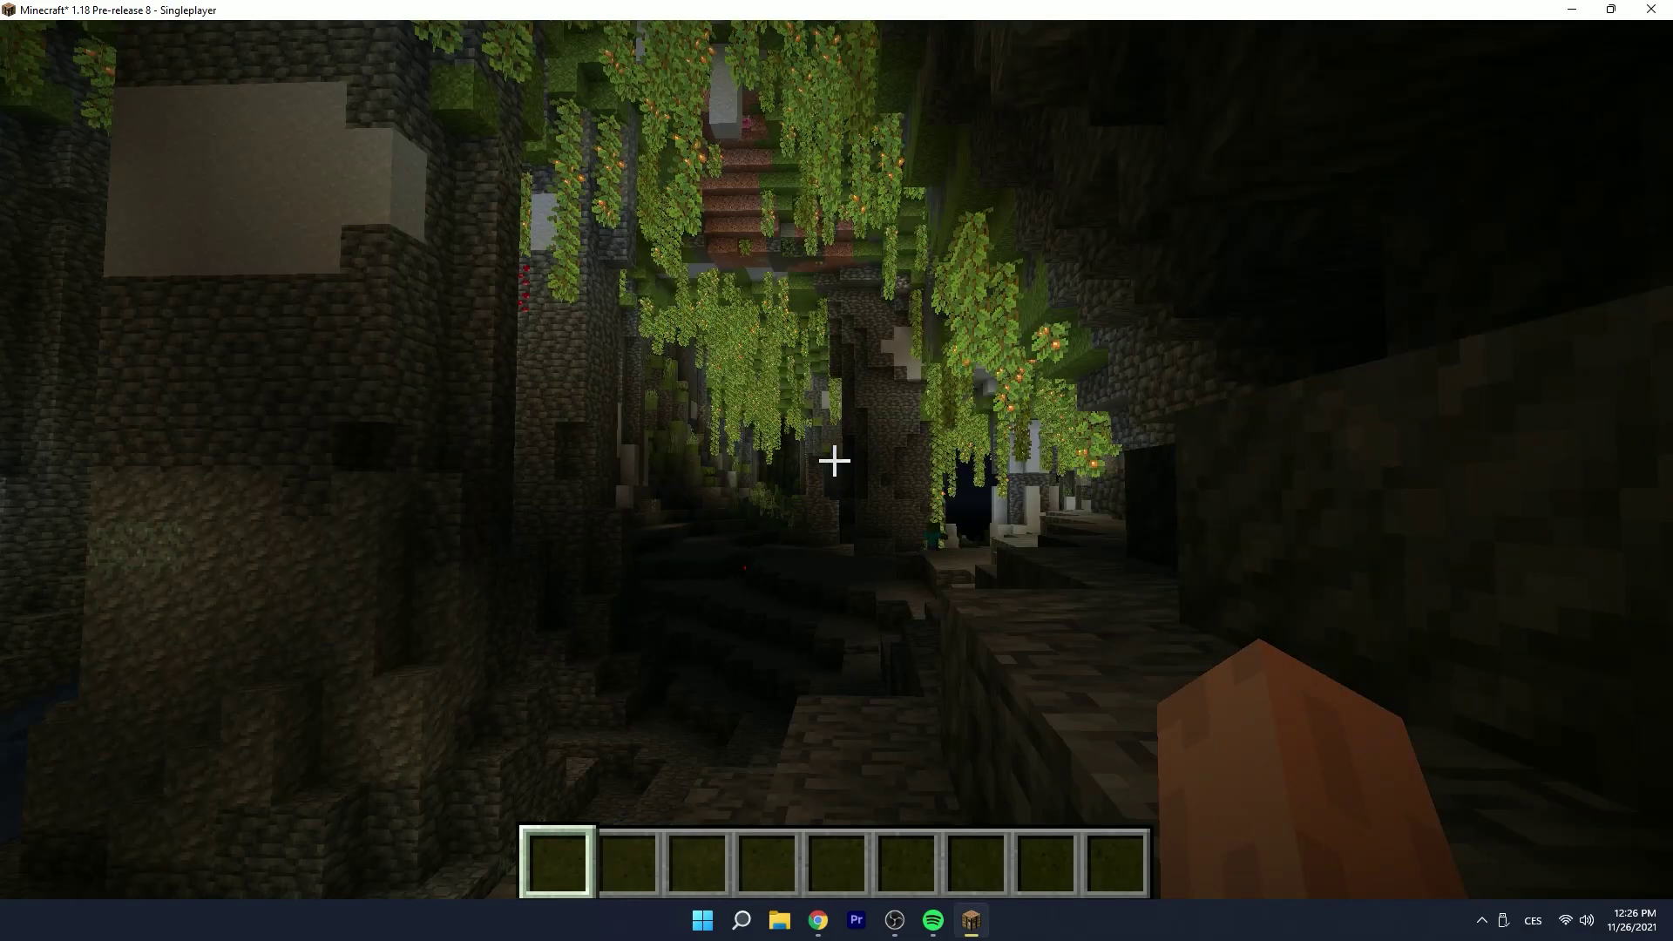
Examine Sodium's General, Quality, Performance and Advanced video settings, and return to the game.
key(Escape)
click(774, 540)
click(650, 442)
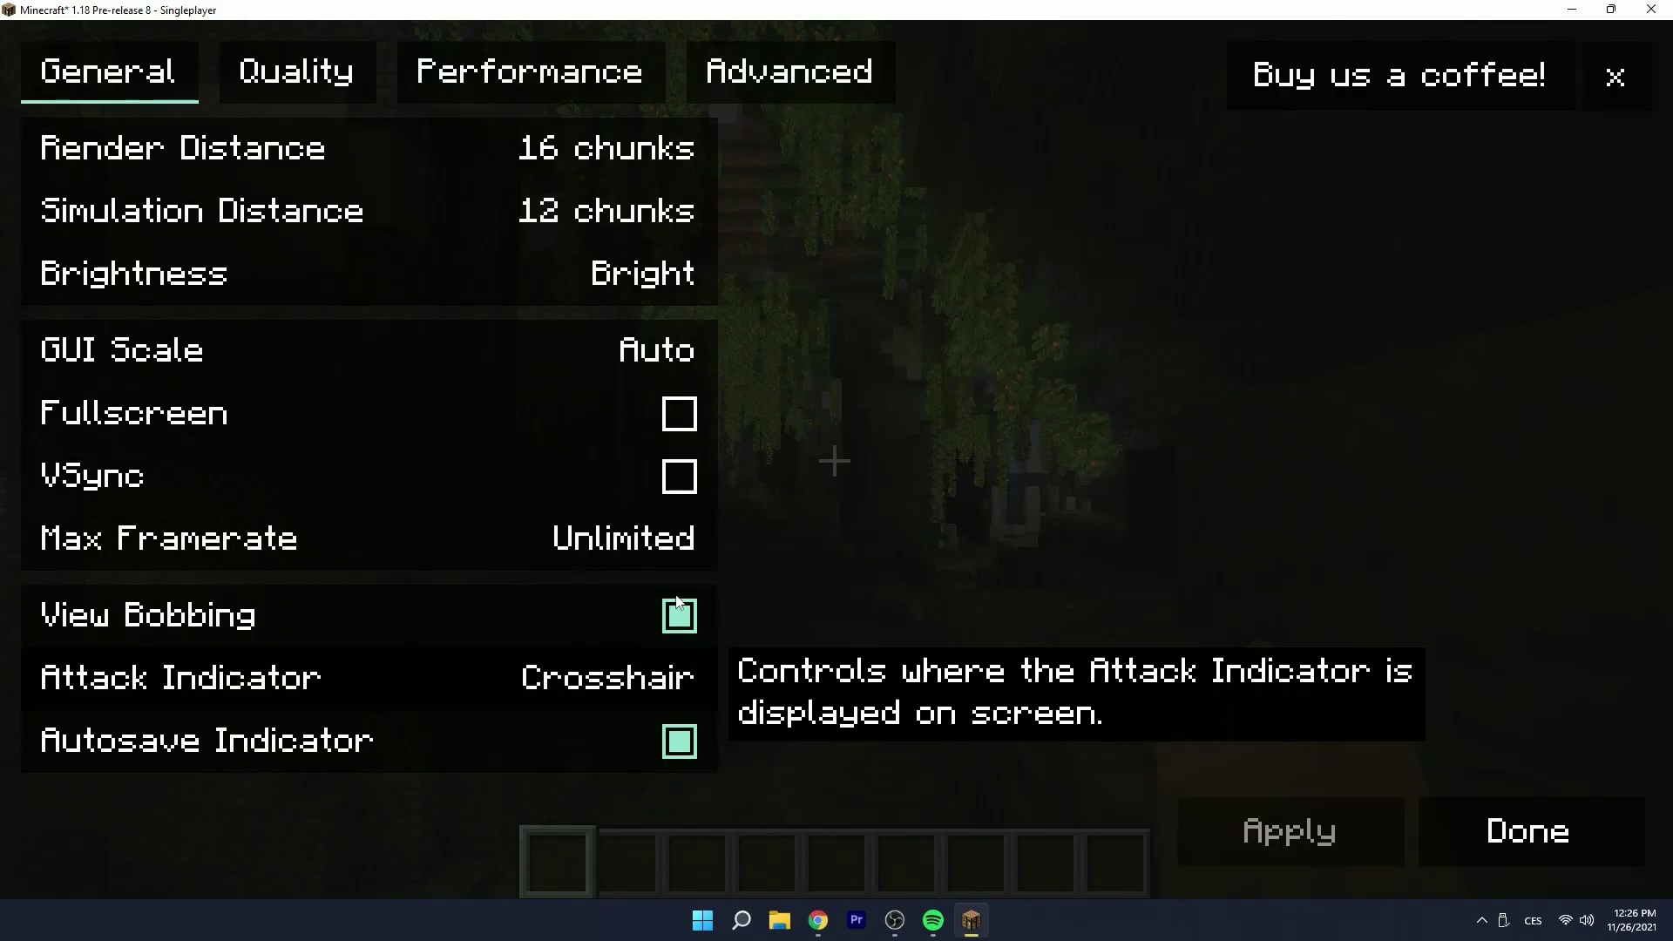
click(297, 72)
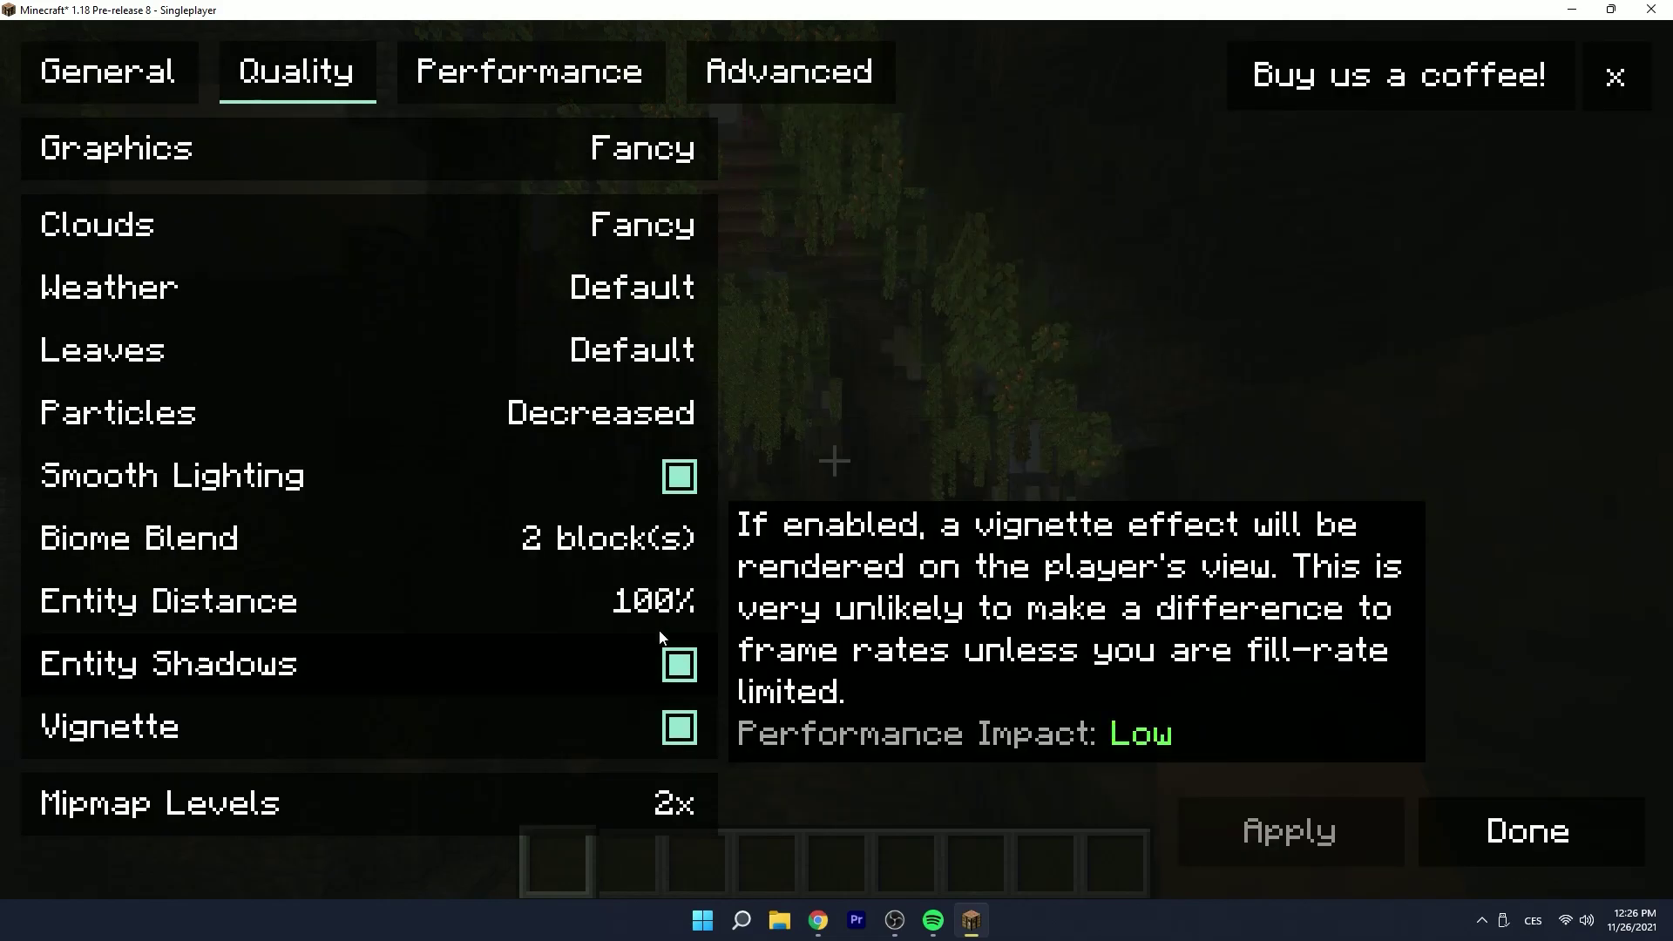
click(562, 87)
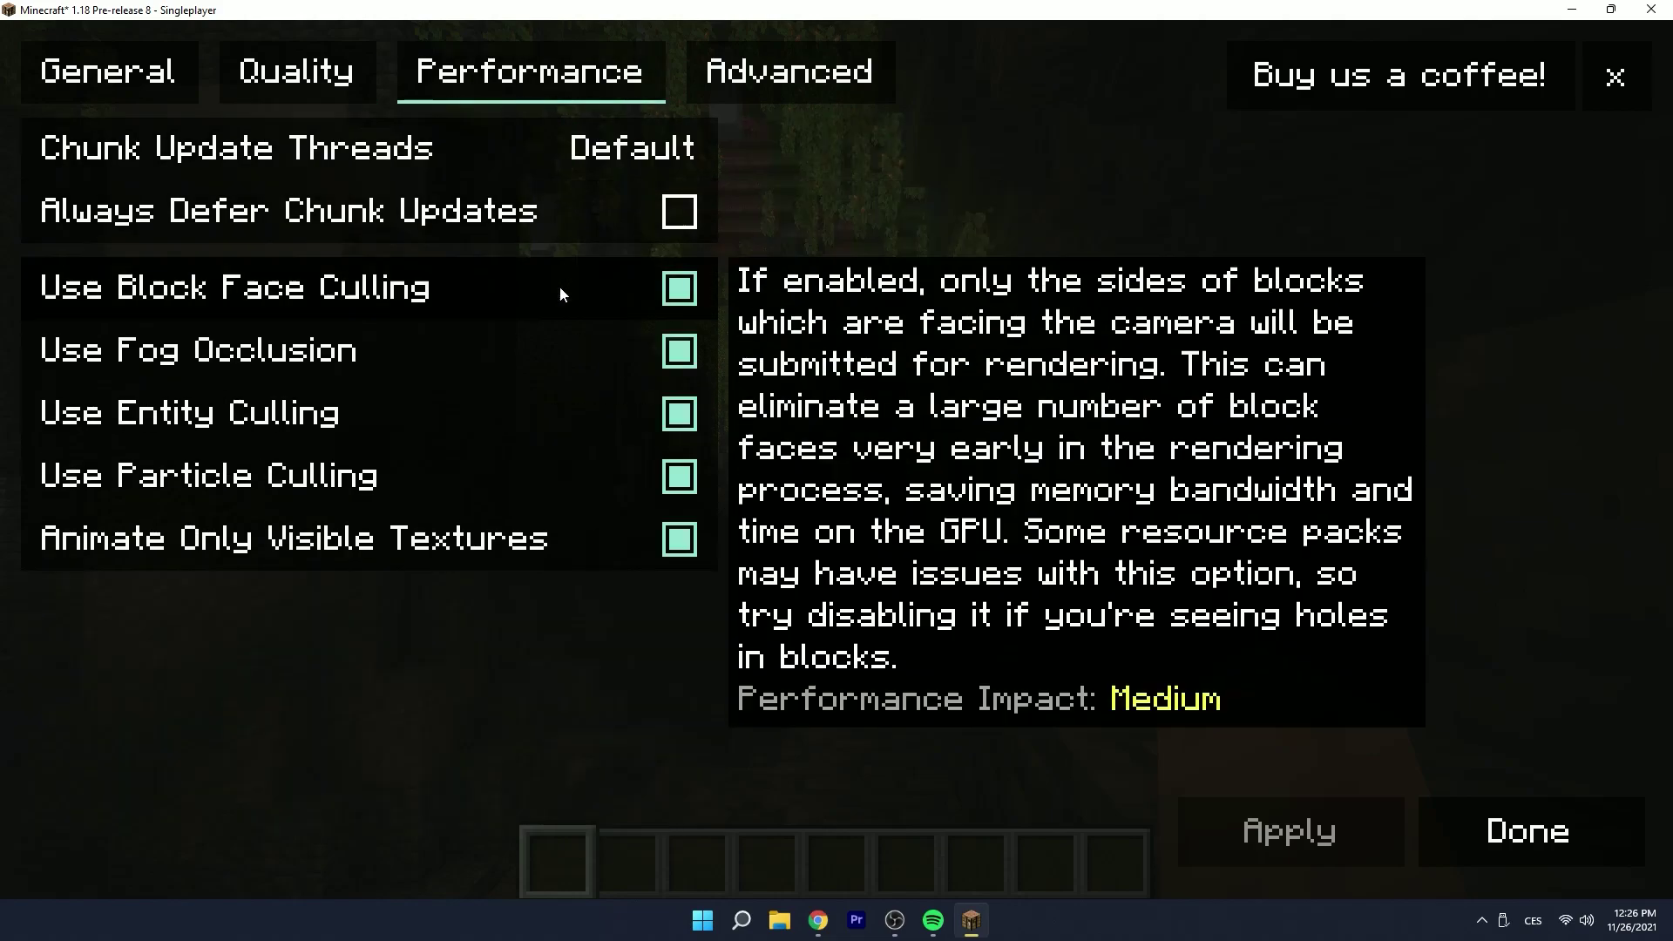
click(775, 74)
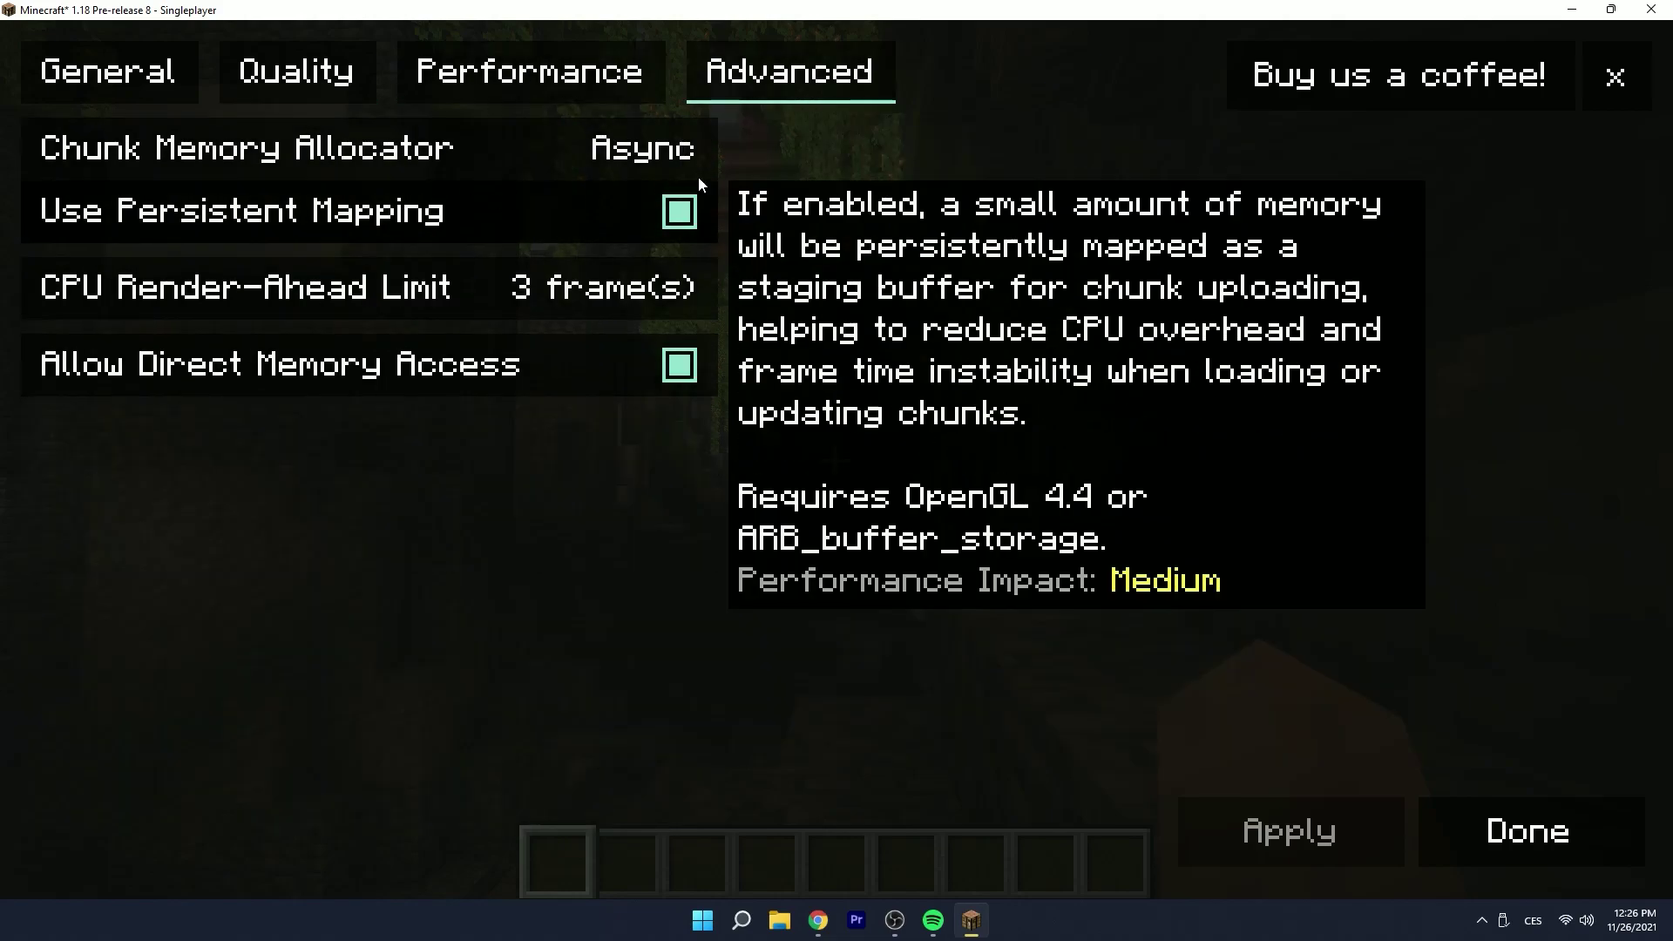
click(167, 82)
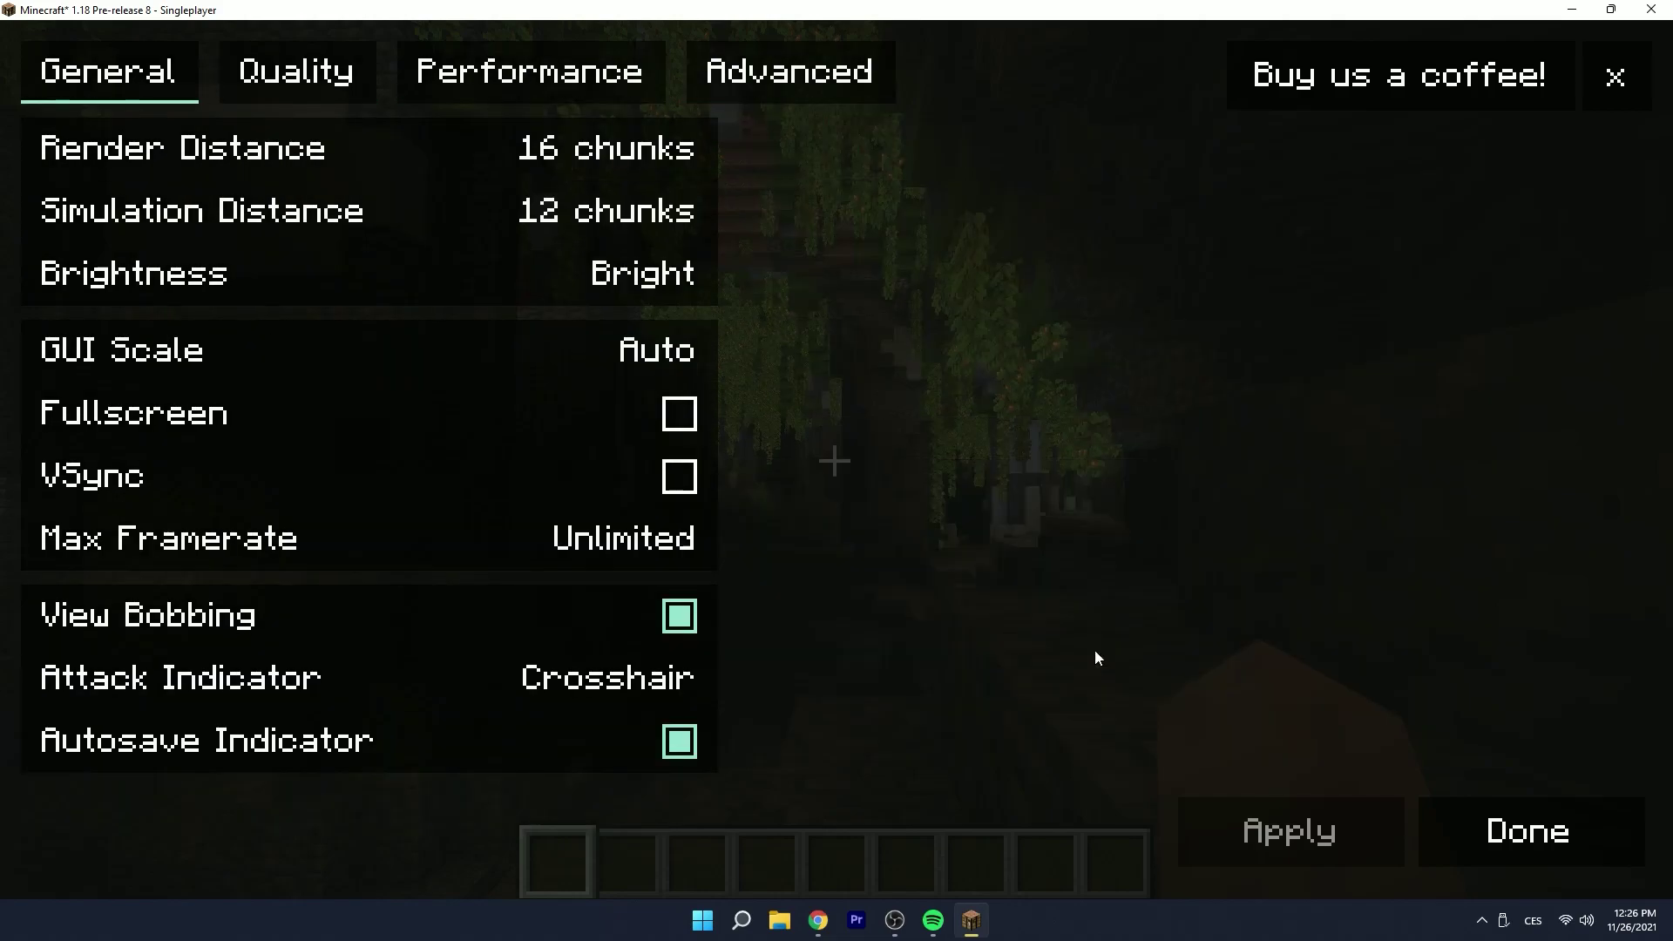
click(340, 70)
click(485, 75)
click(1504, 818)
click(1048, 777)
key(Escape)
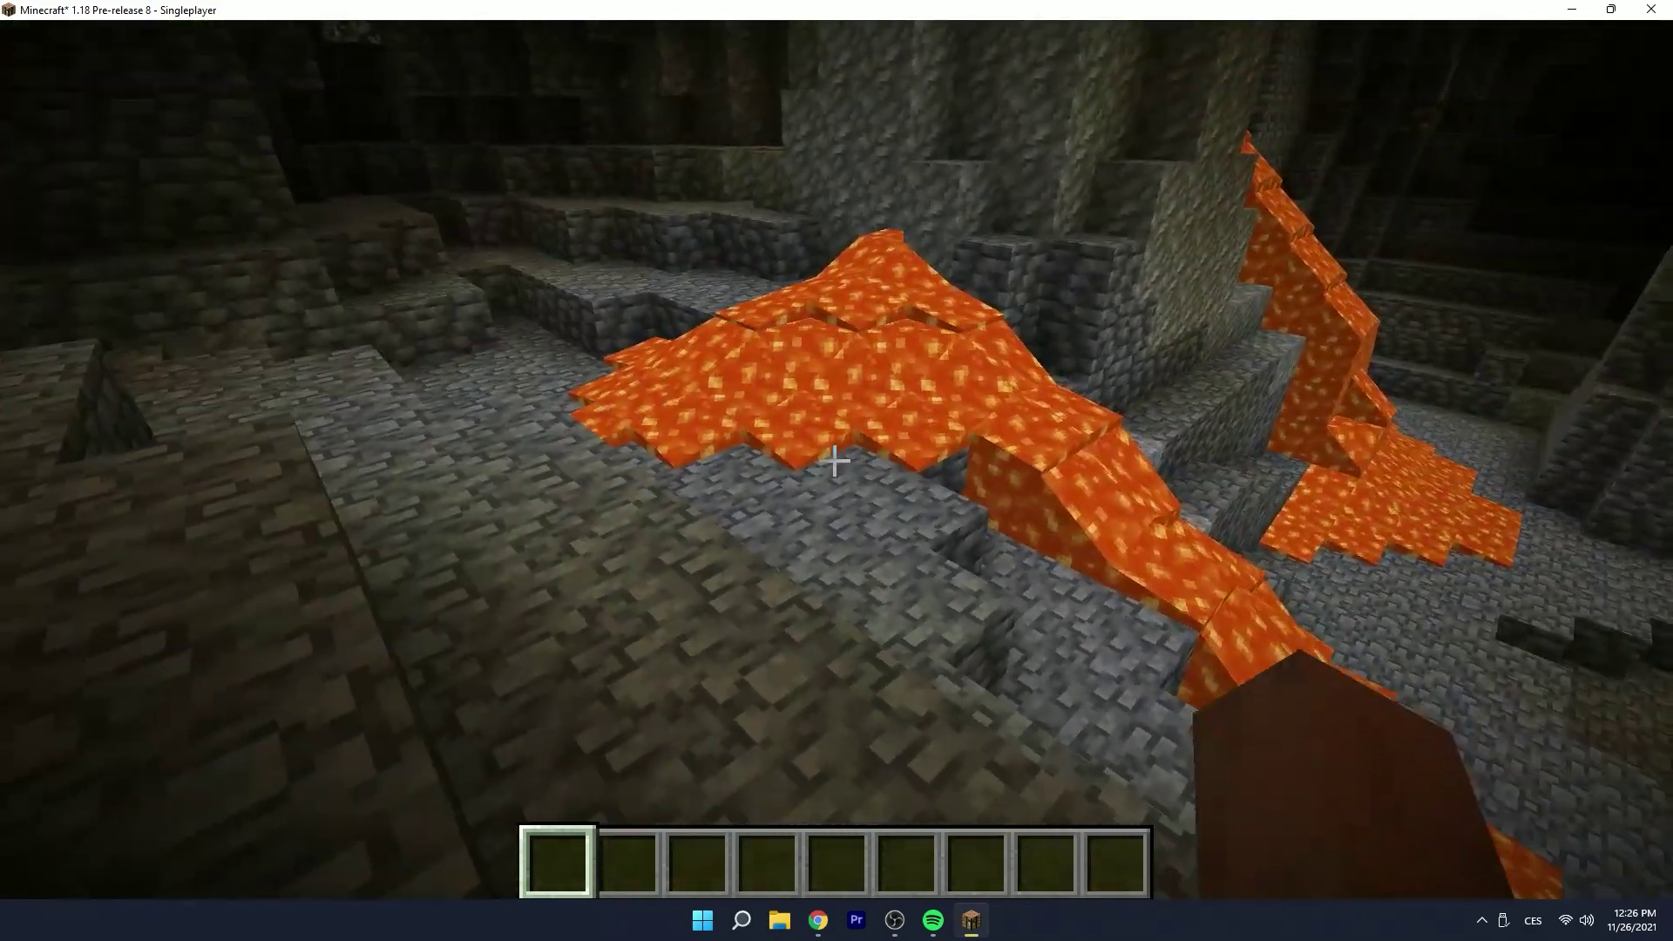